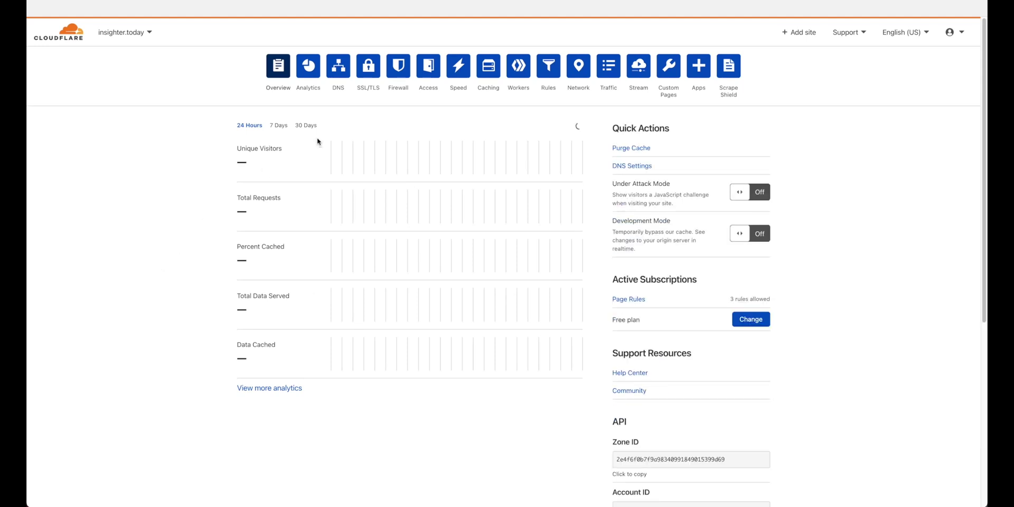
# Create a Cloudflare origin certificate using RSA 2048, insighter.today and *.insighter.today, valid 15 years.
pyautogui.click(372, 68)
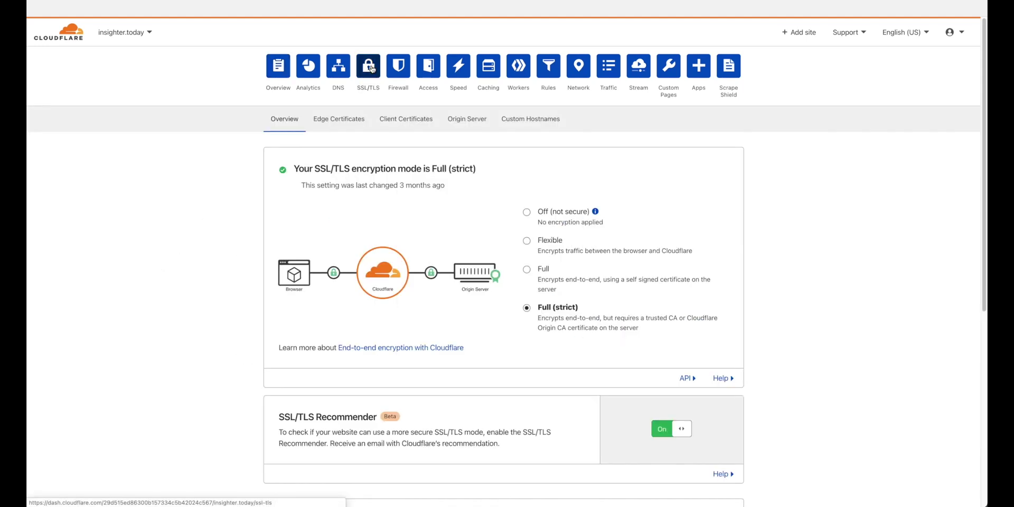
pyautogui.click(461, 121)
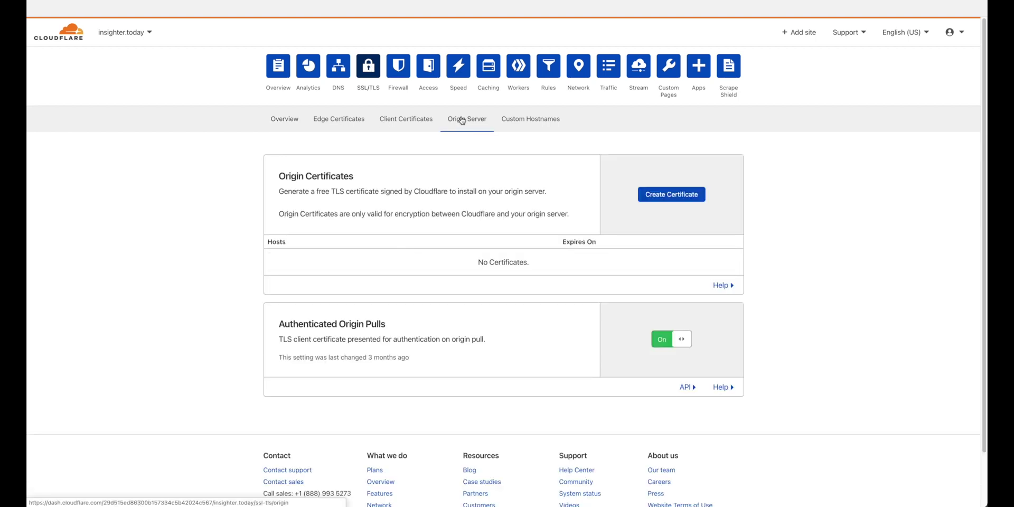
pyautogui.click(669, 195)
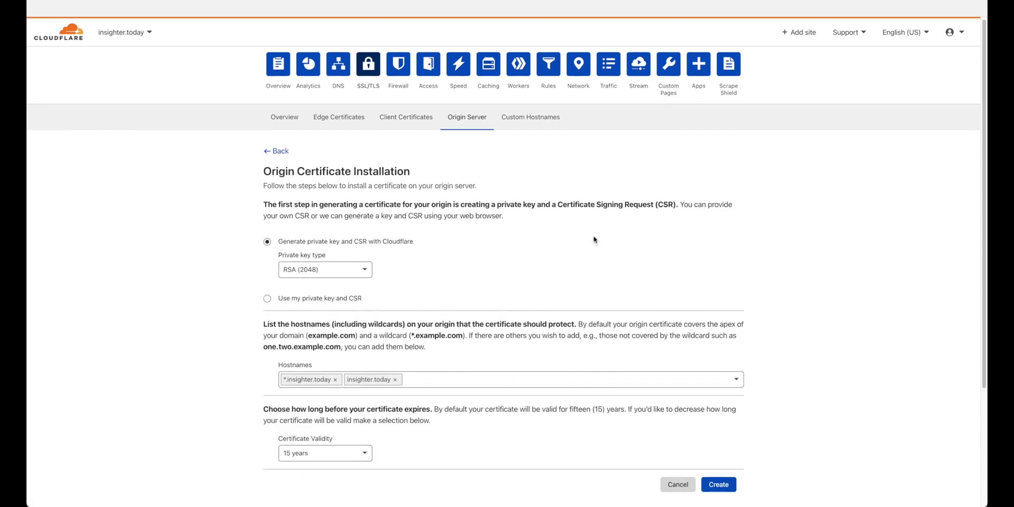
pyautogui.scroll(-3, 594, 239)
pyautogui.click(365, 301)
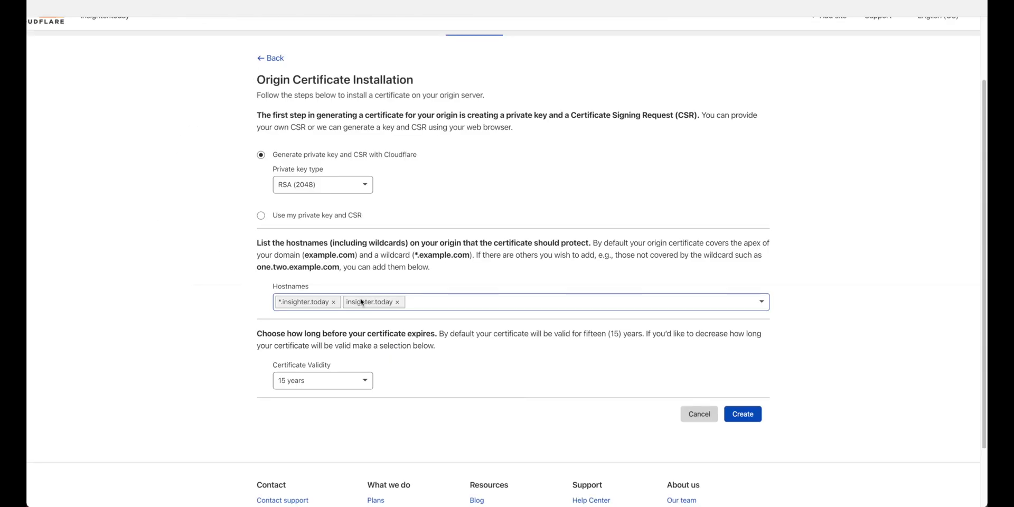
pyautogui.click(725, 412)
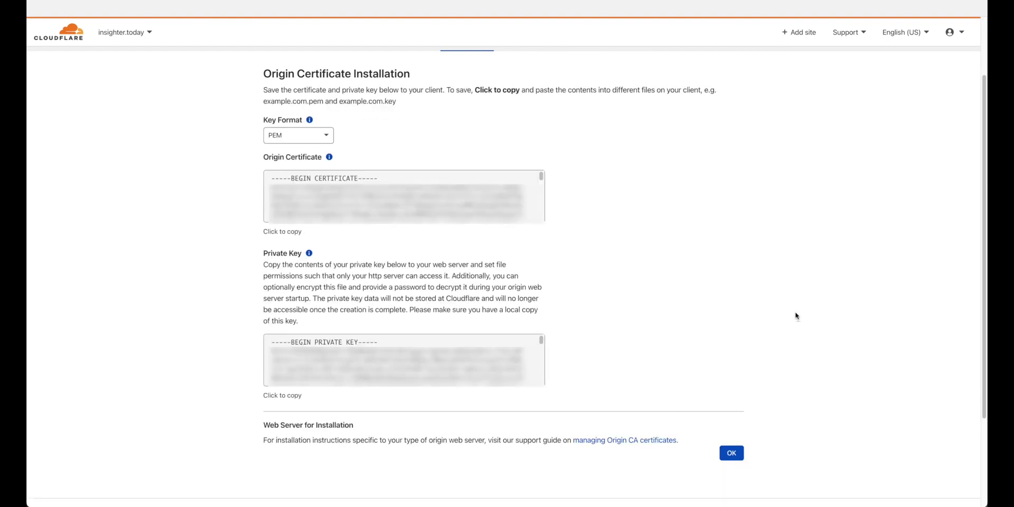
# Paste the copied origin certificate into a new plain-text TextEdit document.
pyautogui.click(504, 221)
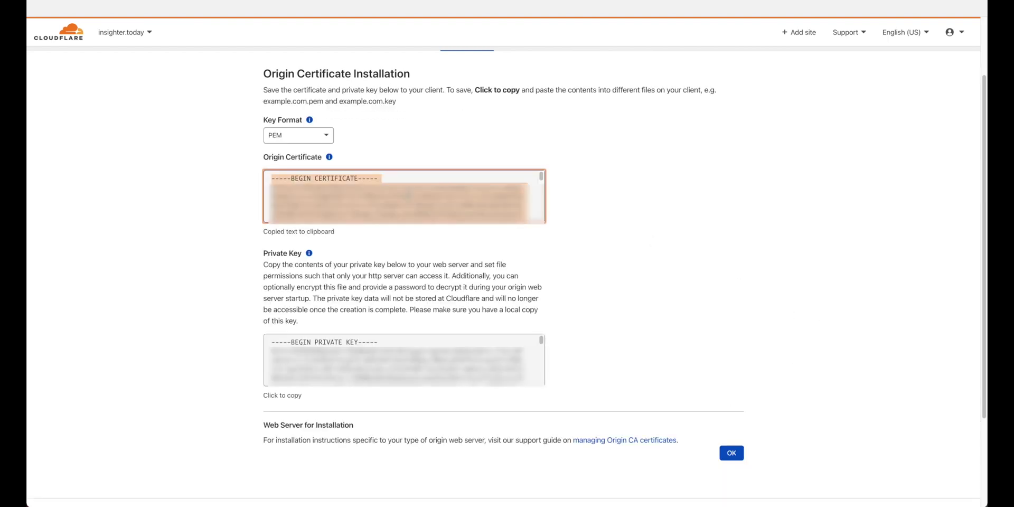
pyautogui.press('super+n')
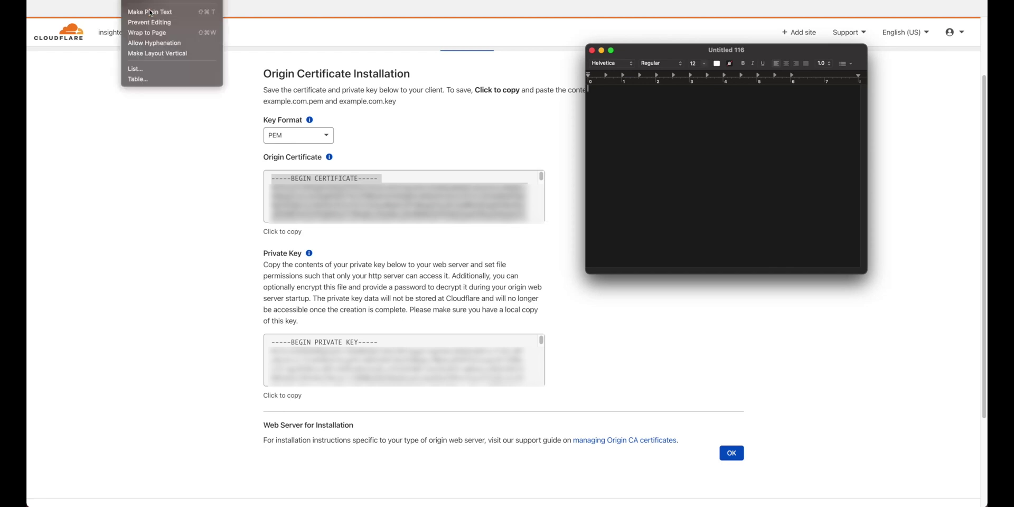
pyautogui.click(150, 12)
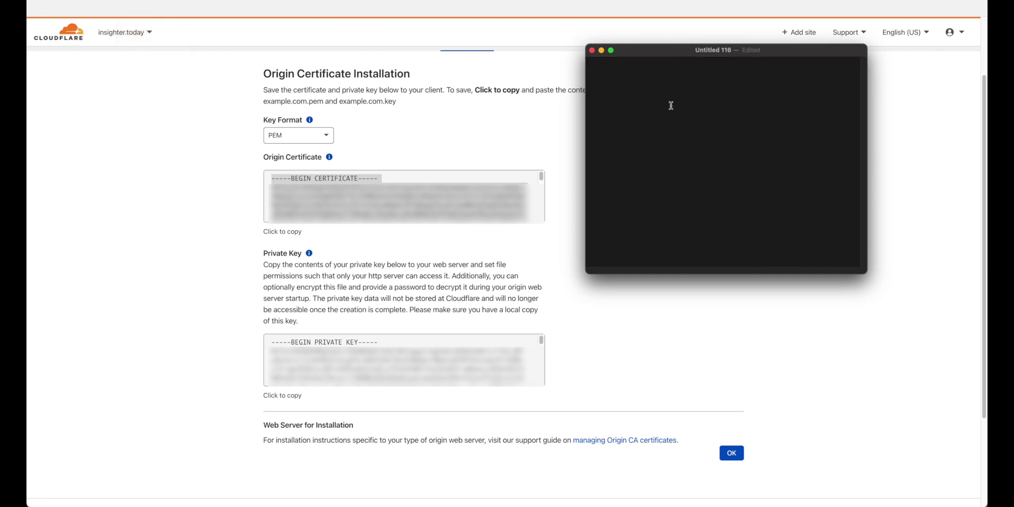
pyautogui.press('super+v')
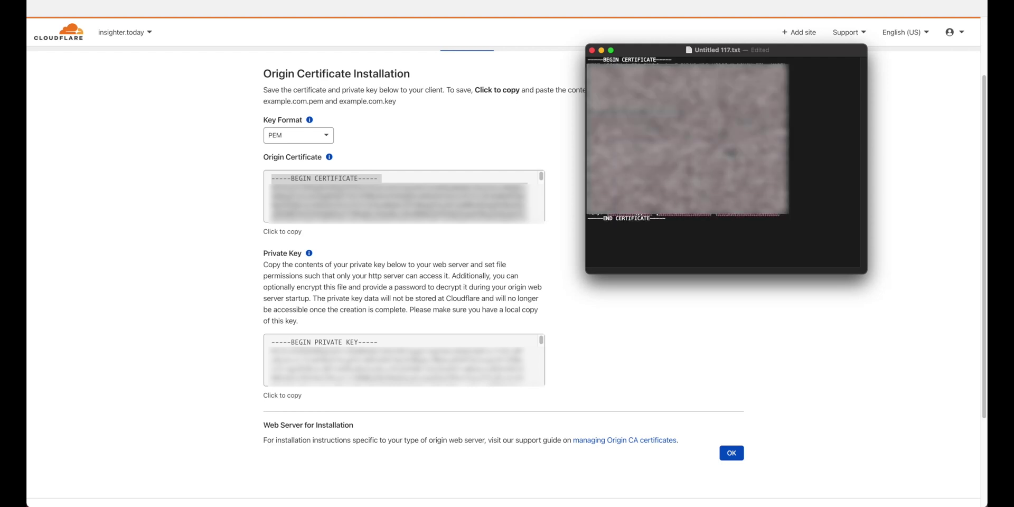
# Save the certificate document as insighter.today.pem, keeping the .pem extension.
pyautogui.press('super+s')
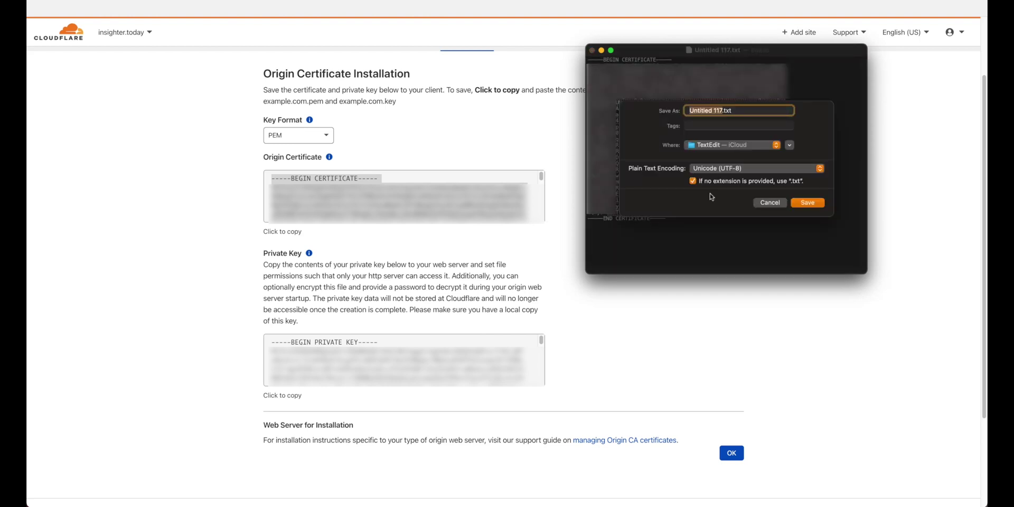
pyautogui.write('insighter.today')
pyautogui.press('Delete')
pyautogui.press('Delete')
pyautogui.press('Delete')
pyautogui.click(811, 204)
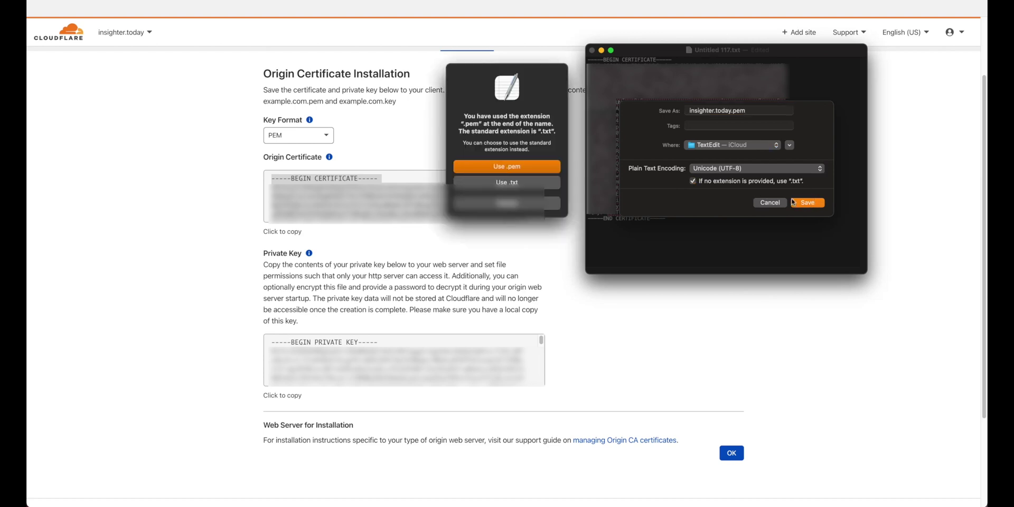
pyautogui.click(526, 173)
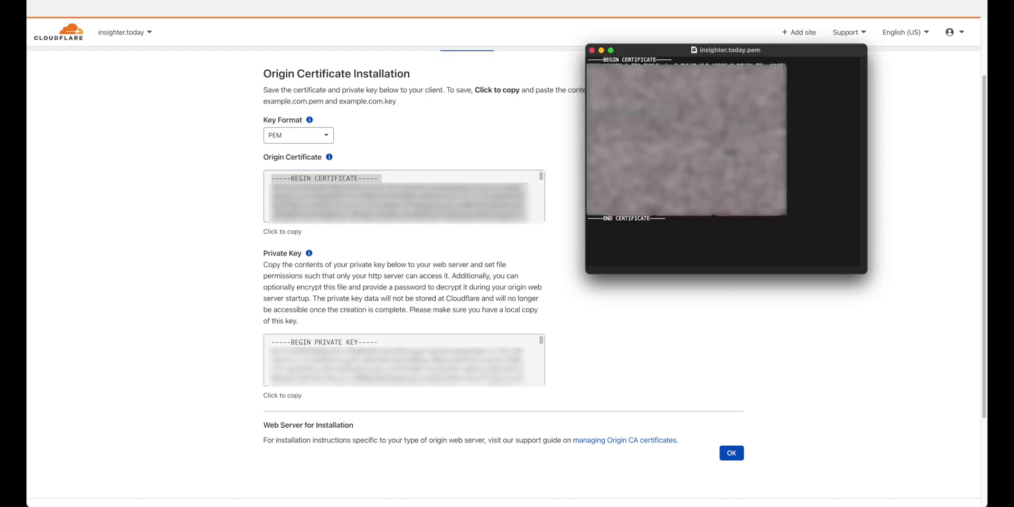
pyautogui.press('super+n')
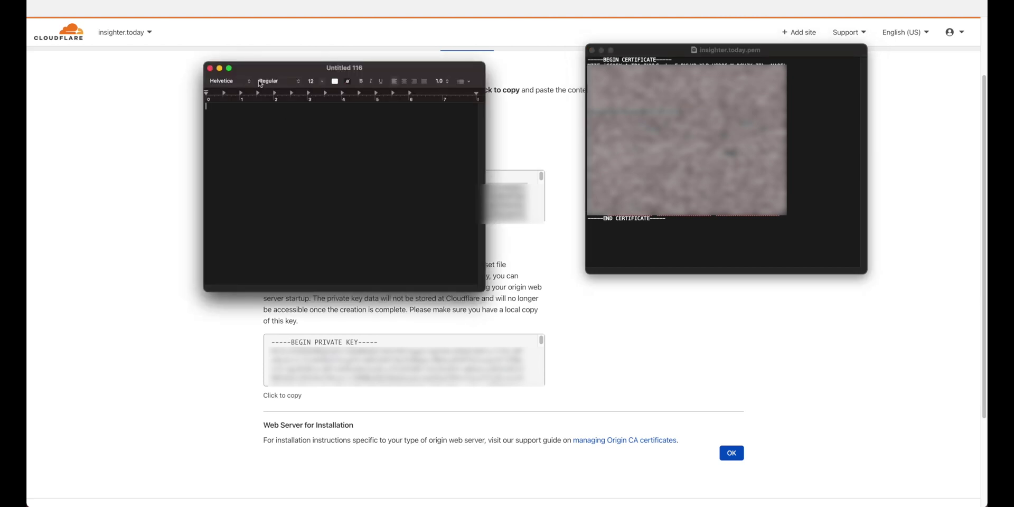
# Copy the Cloudflare private key and paste it into a new plain-text TextEdit document.
pyautogui.moveTo(256, 66); pyautogui.dragTo(631, 51)
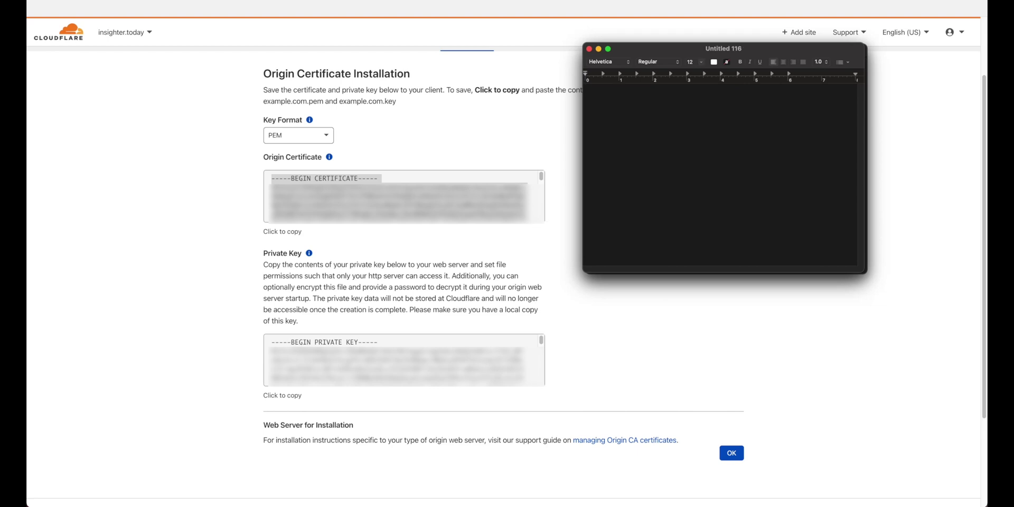
pyautogui.click(132, 0)
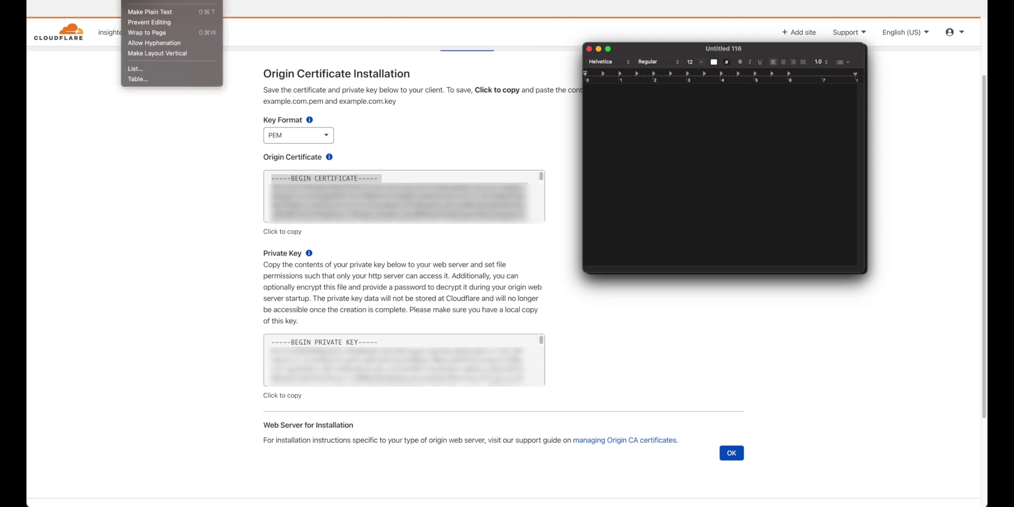
pyautogui.click(150, 12)
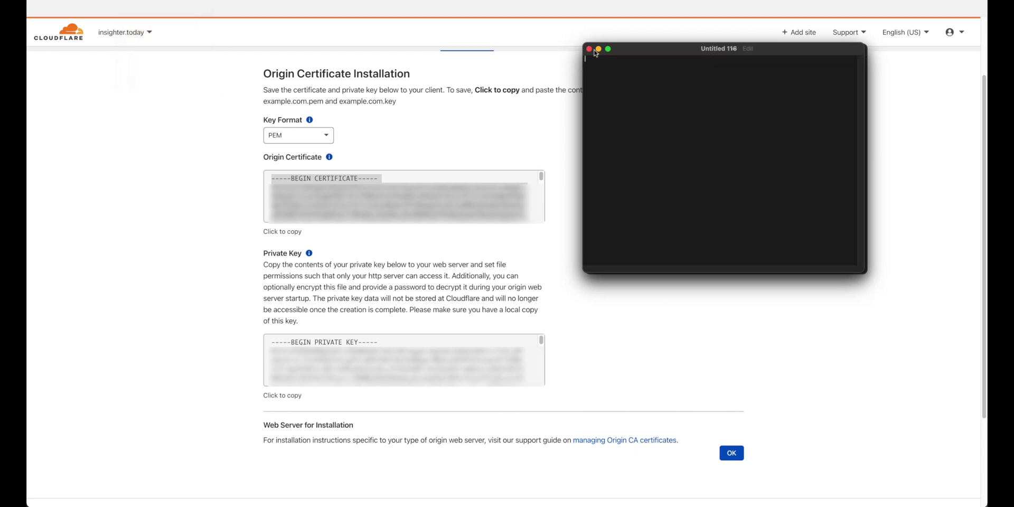
pyautogui.click(381, 310)
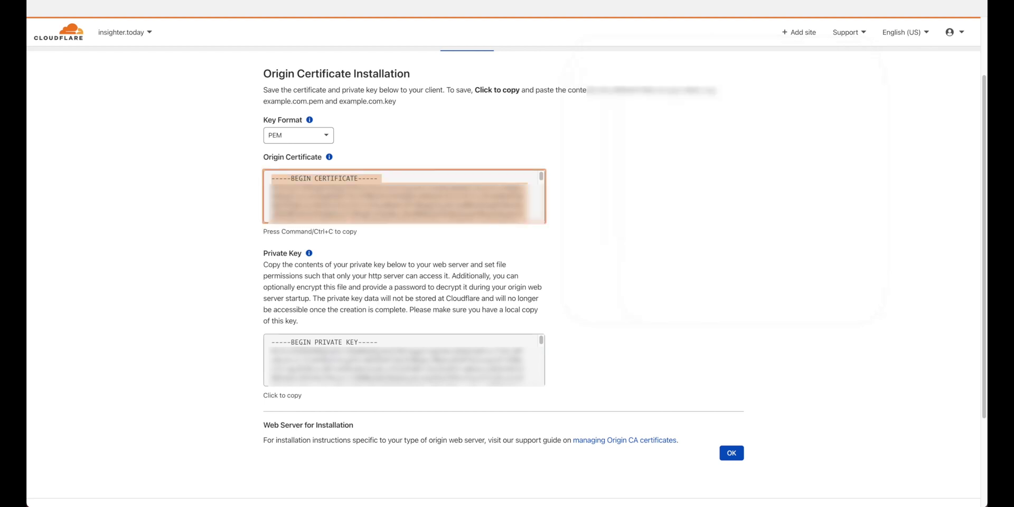
pyautogui.click(380, 346)
pyautogui.press('super+Tab')
pyautogui.press('super+v')
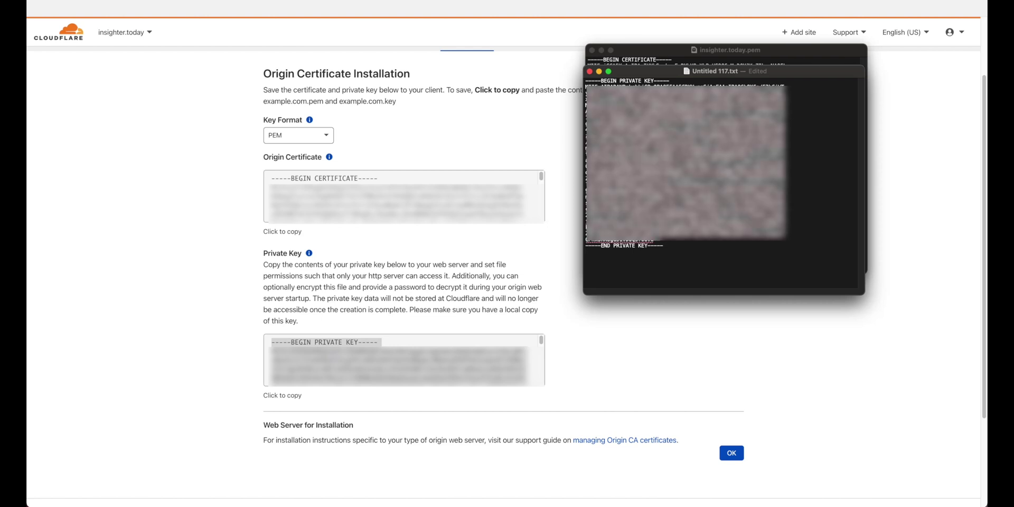
# Save the key document as insighter.today.key, keeping the .key extension.
pyautogui.press('super+s')
pyautogui.write('insighte')
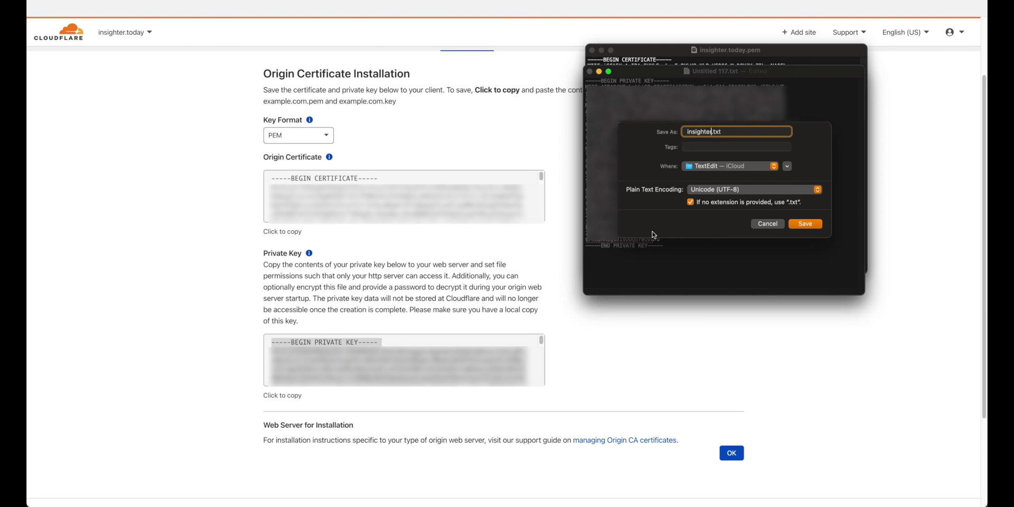
pyautogui.write('r.today.key.t')
pyautogui.press('super+shift+Right')
pyautogui.press('BackSpace')
pyautogui.click(806, 224)
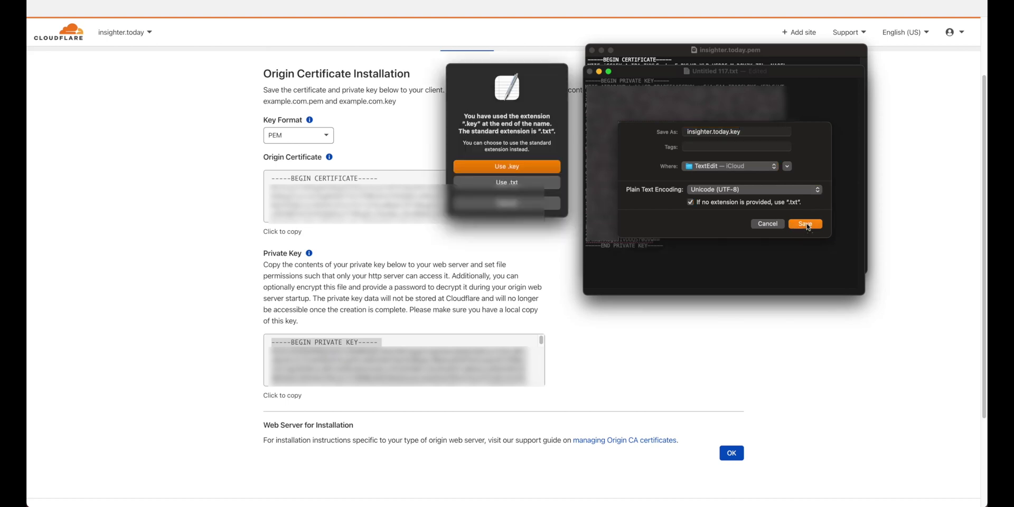
pyautogui.click(507, 167)
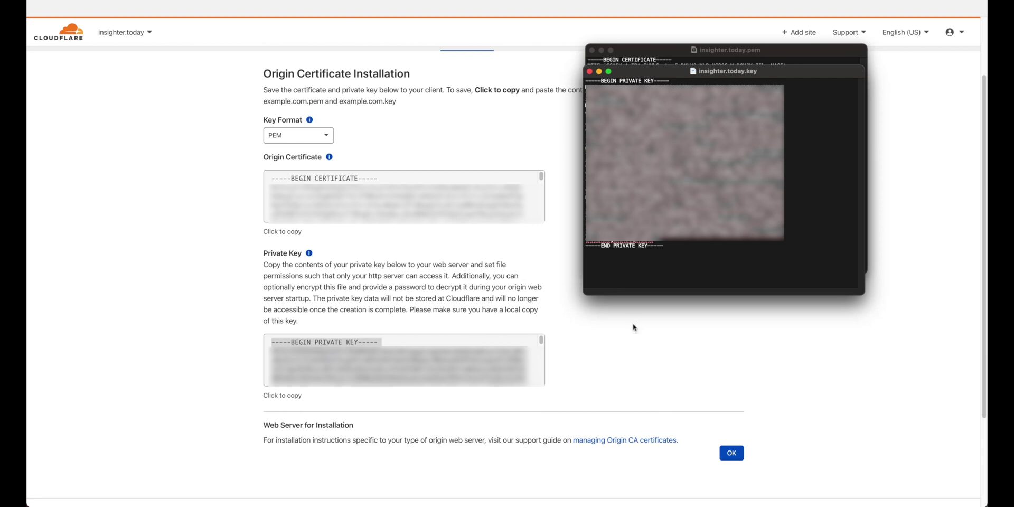
pyautogui.click(635, 362)
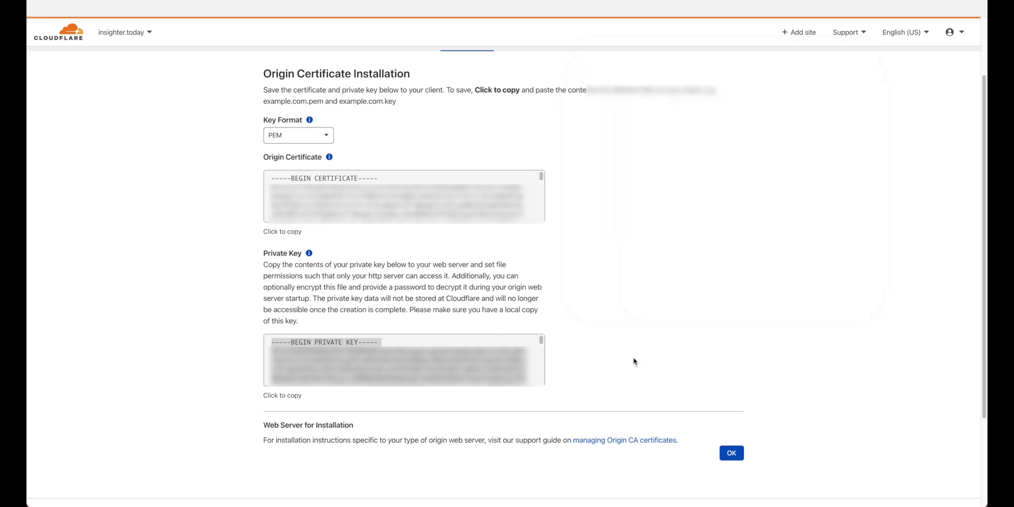
# Close the Cloudflare certificate view and open cPanel's SSL/TLS Manager through an 'ssl' search.
pyautogui.click(731, 454)
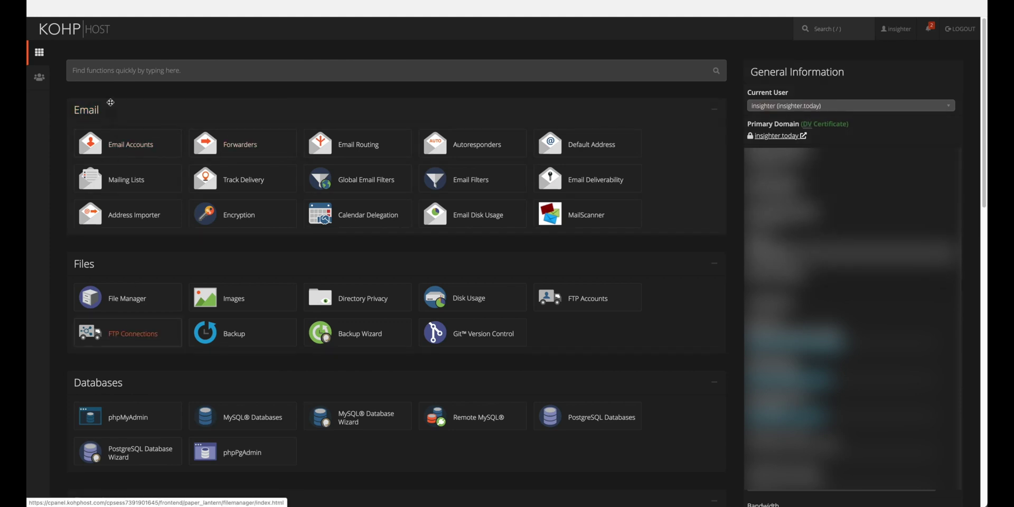
pyautogui.click(111, 71)
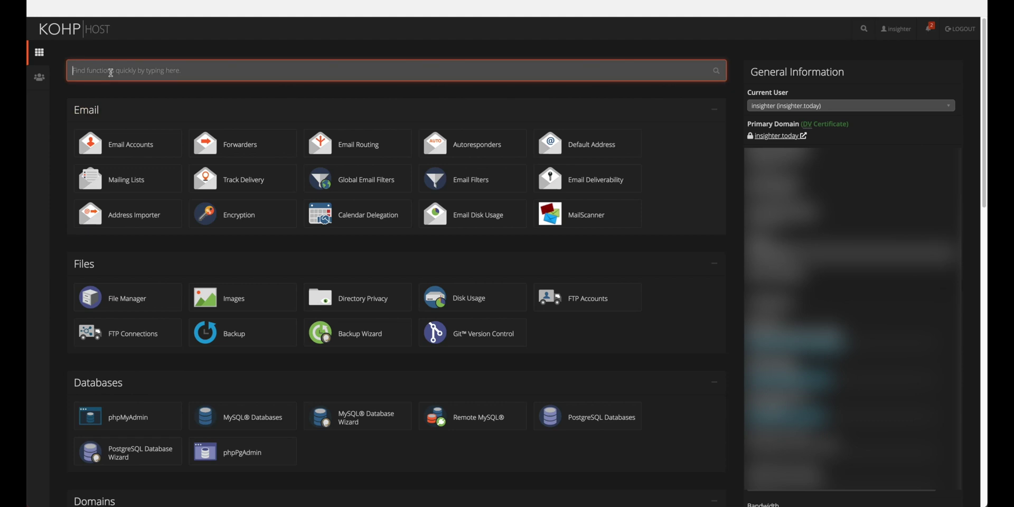
pyautogui.write('ssl')
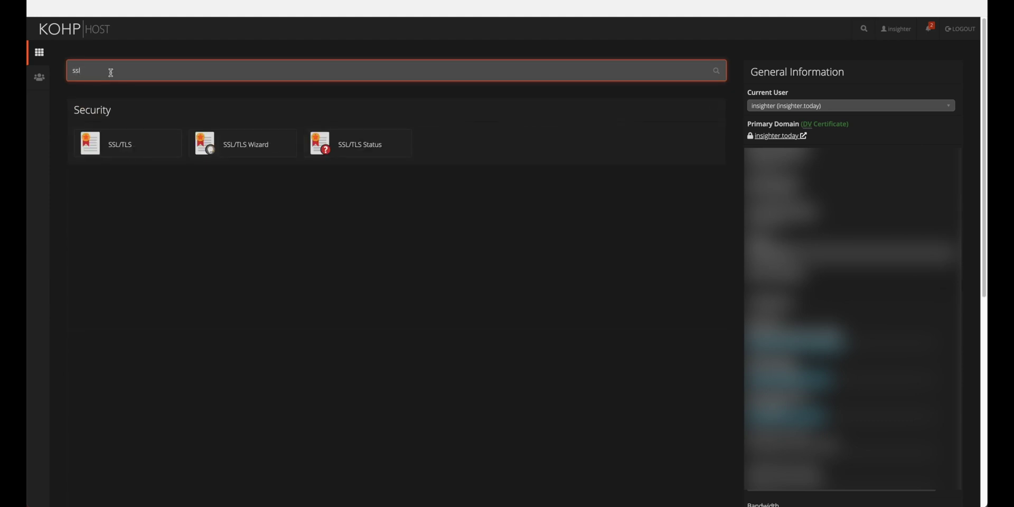
pyautogui.click(122, 153)
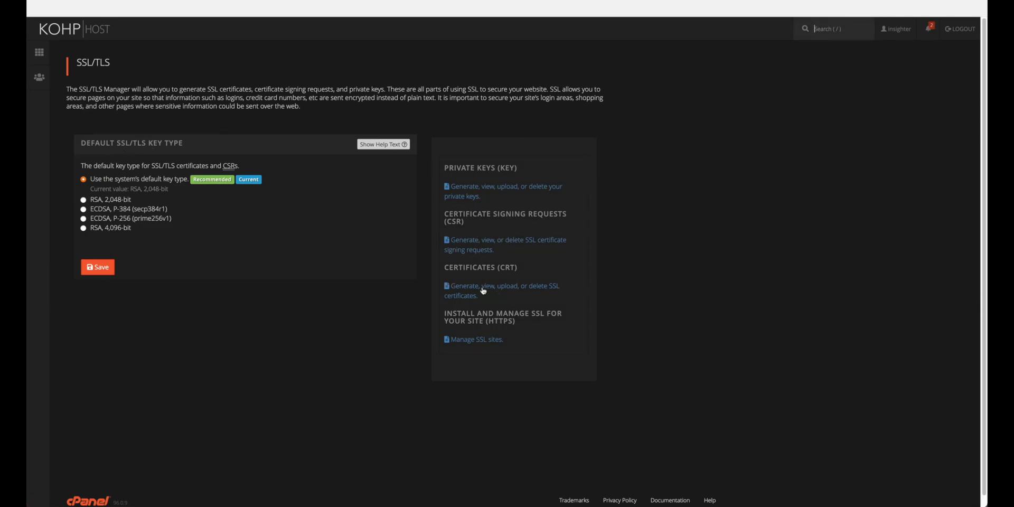
pyautogui.scroll(5, 483, 290)
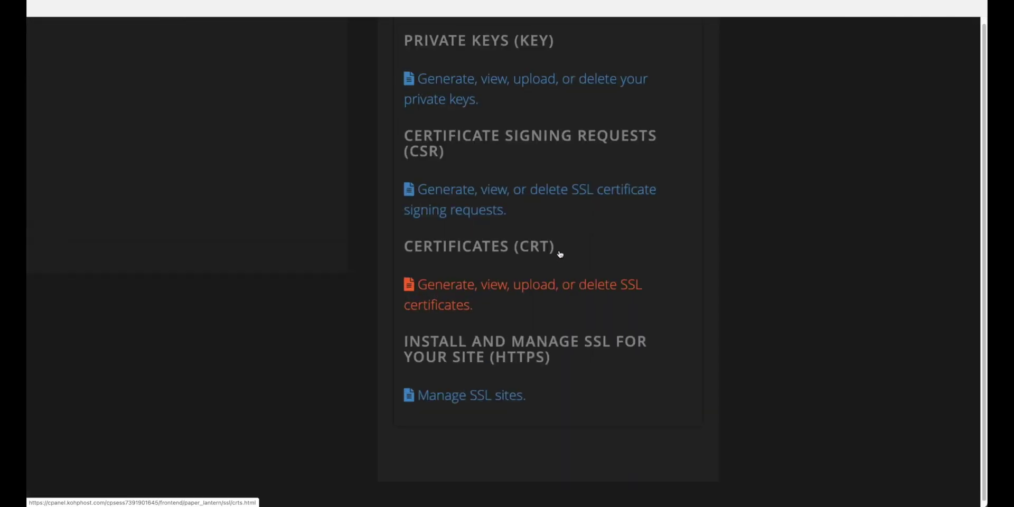
pyautogui.tripleClick(406, 246)
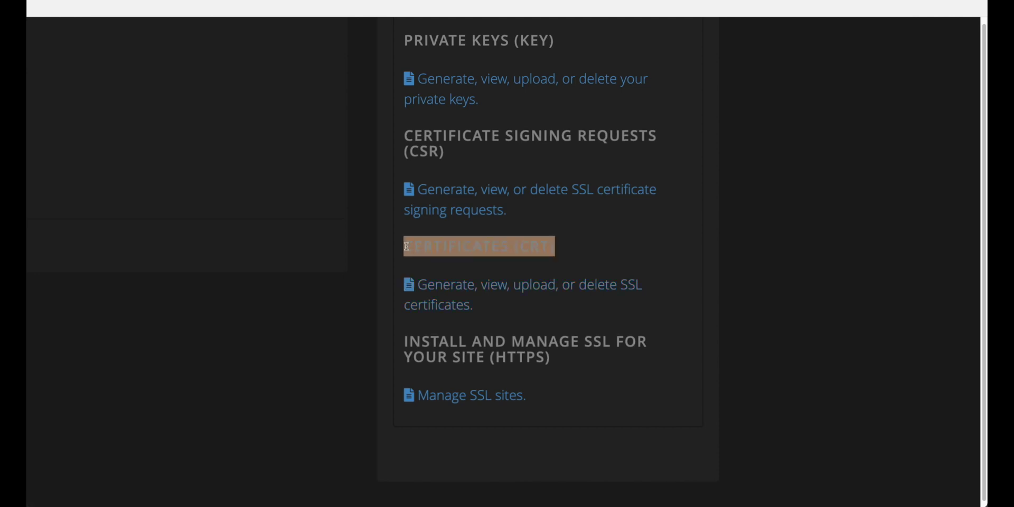
pyautogui.scroll(-5, 406, 247)
pyautogui.scroll(-5, 450, 290)
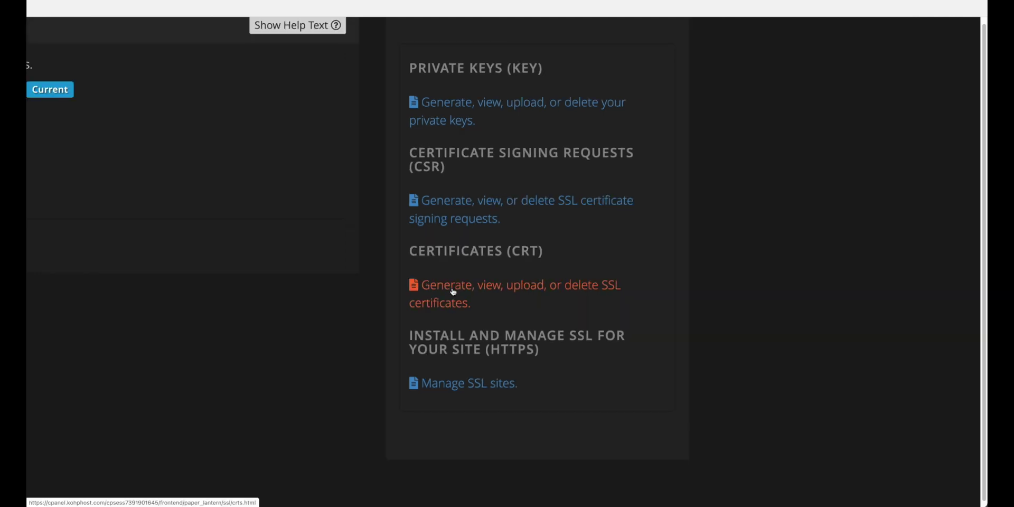
# Paste the full insighter.today.pem certificate text into cPanel's certificate upload form.
pyautogui.click(463, 292)
pyautogui.click(206, 168)
pyautogui.press('super+Tab')
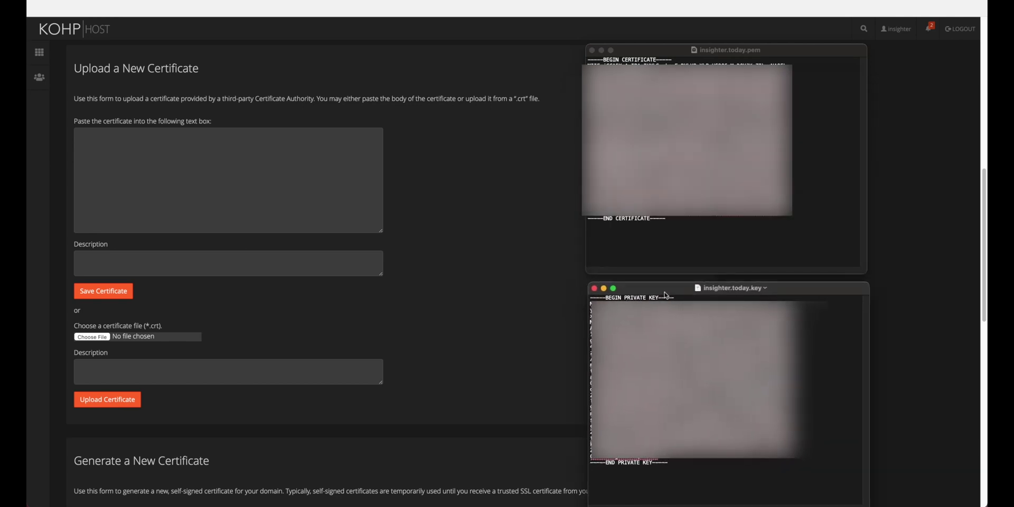
pyautogui.press('super+grave')
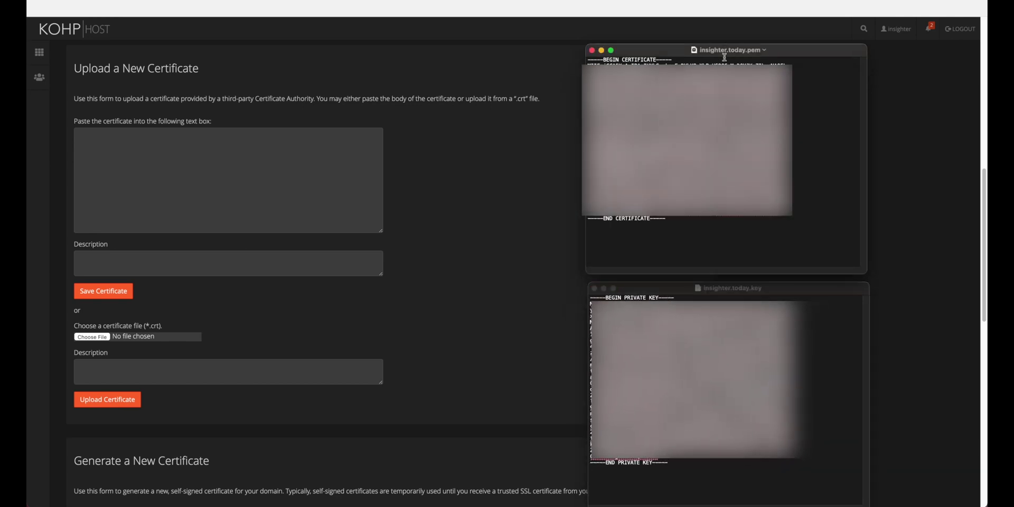
pyautogui.moveTo(685, 226); pyautogui.dragTo(590, 59)
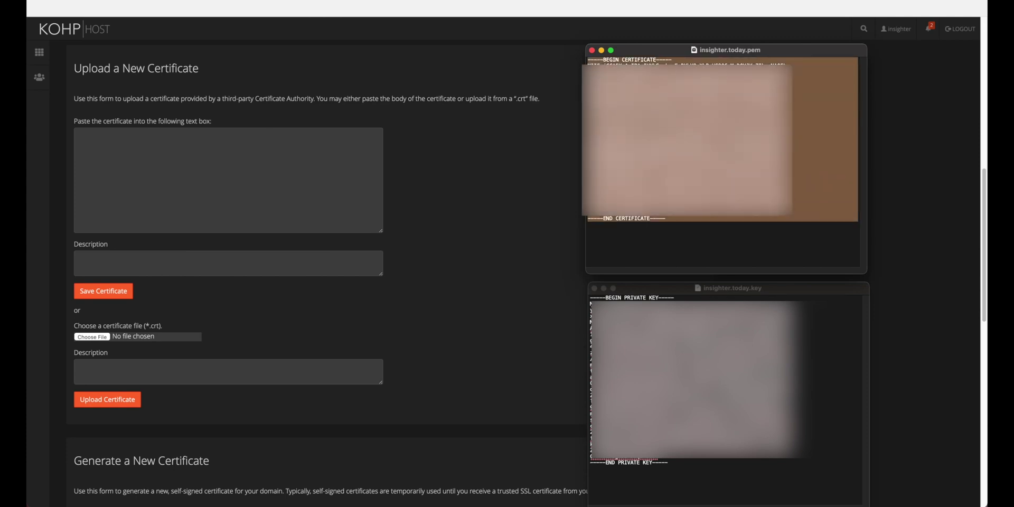
pyautogui.click(271, 170)
pyautogui.press('super+v')
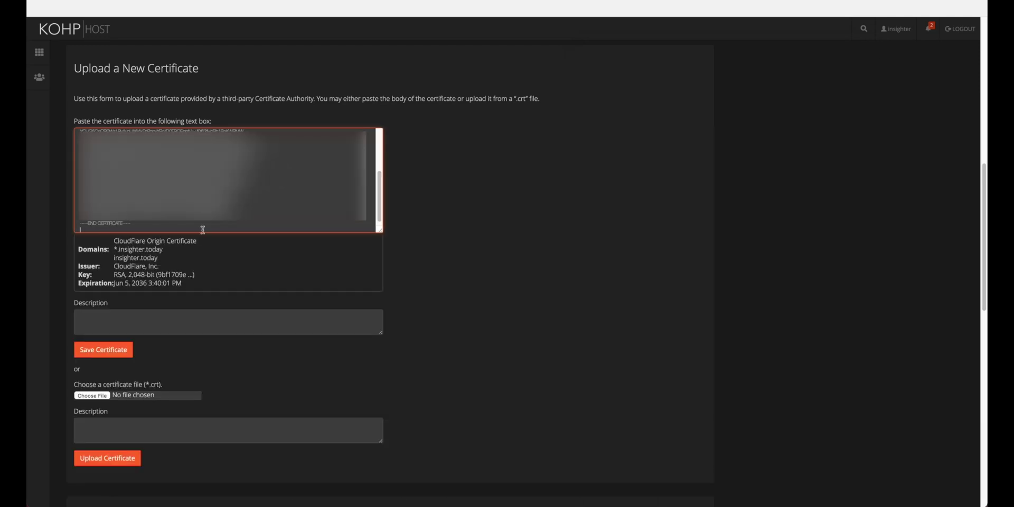
# Describe the certificate as INSIGHTER.TODAY CLOUDFLARE and save it.
pyautogui.click(131, 318)
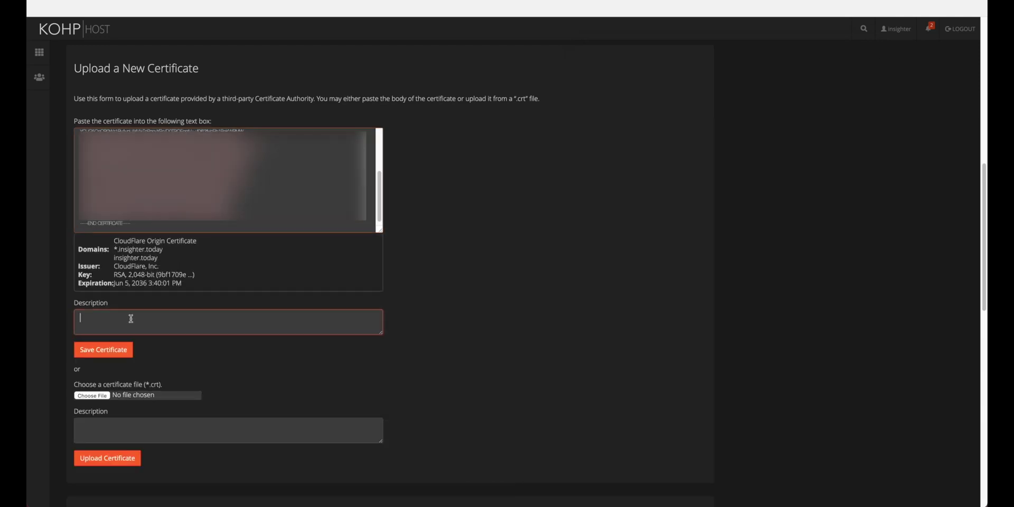
pyautogui.write('INSIGHTER.TODAY CLOUDFLARE')
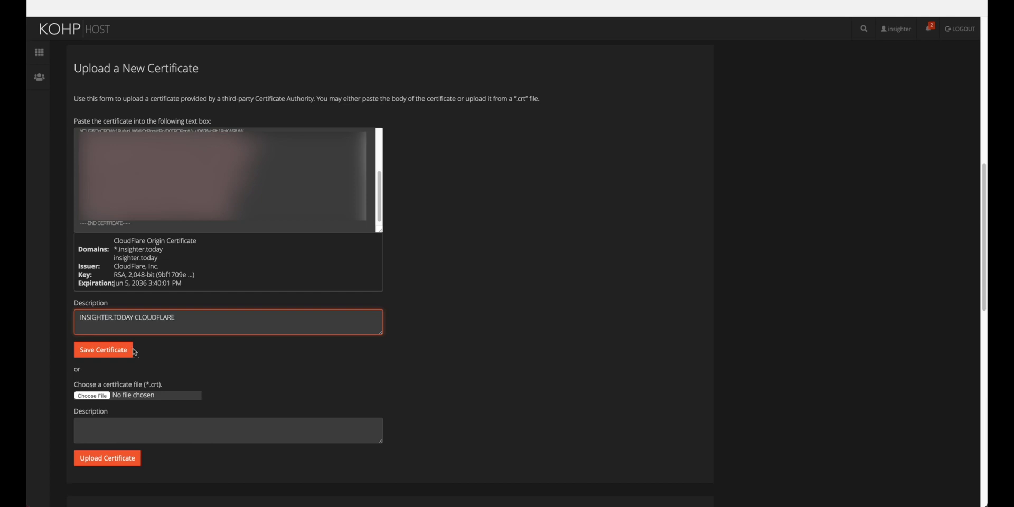
pyautogui.click(106, 354)
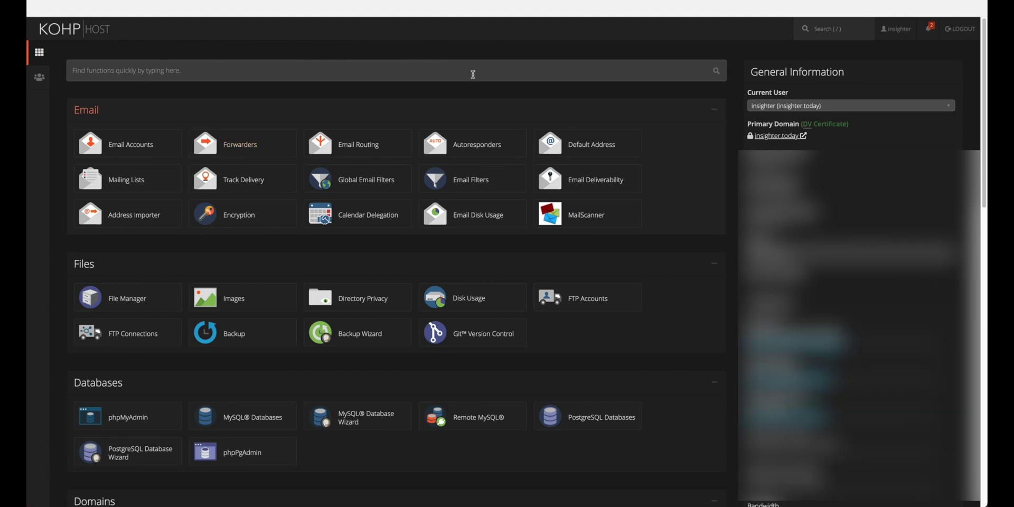
# Reopen SSL/TLS via an 'ssl' search and go to the Private Keys upload form.
pyautogui.click(381, 70)
pyautogui.write('ssl')
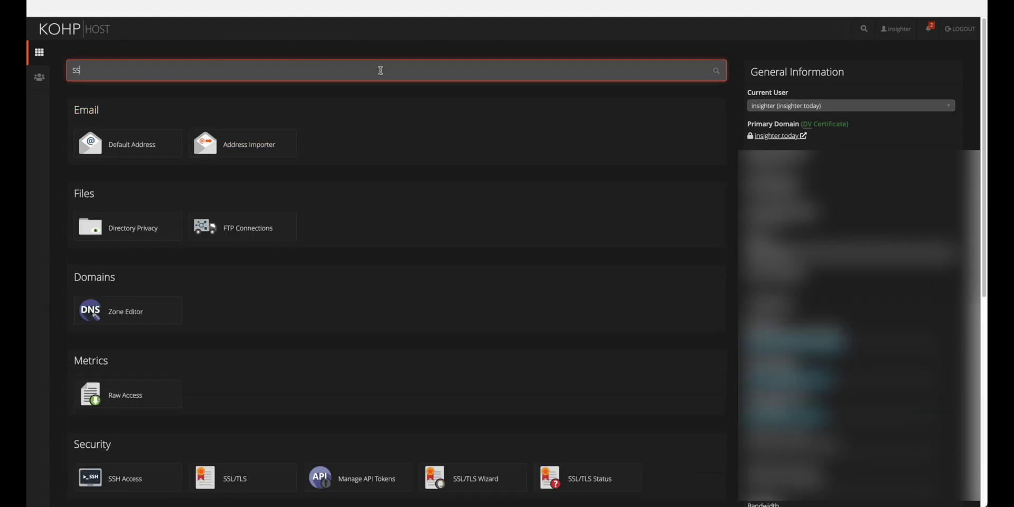
pyautogui.click(127, 145)
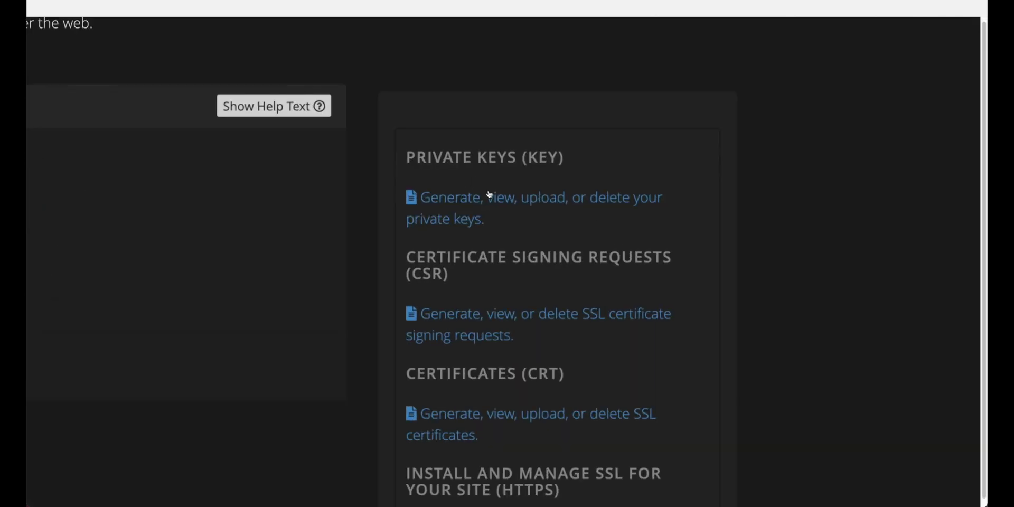
pyautogui.moveTo(581, 158); pyautogui.dragTo(395, 154)
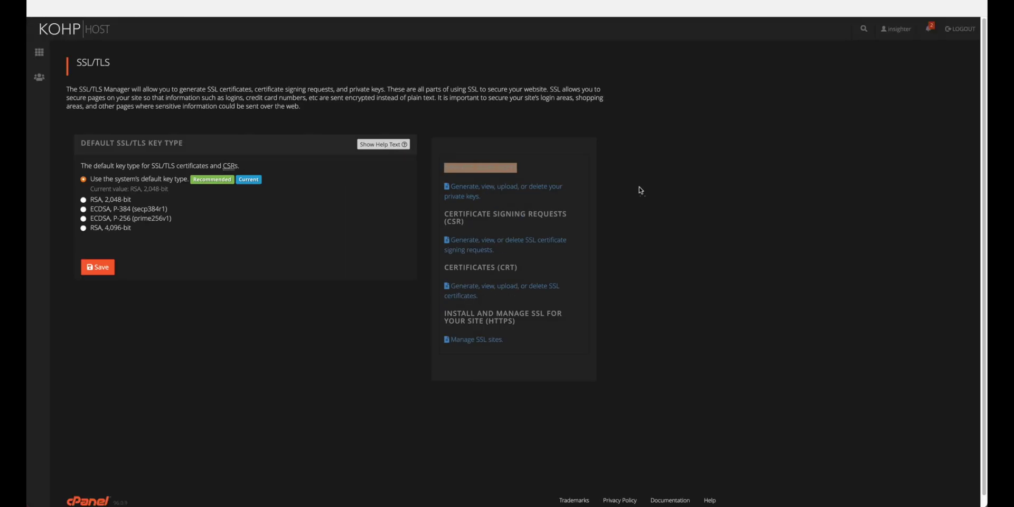
pyautogui.click(508, 201)
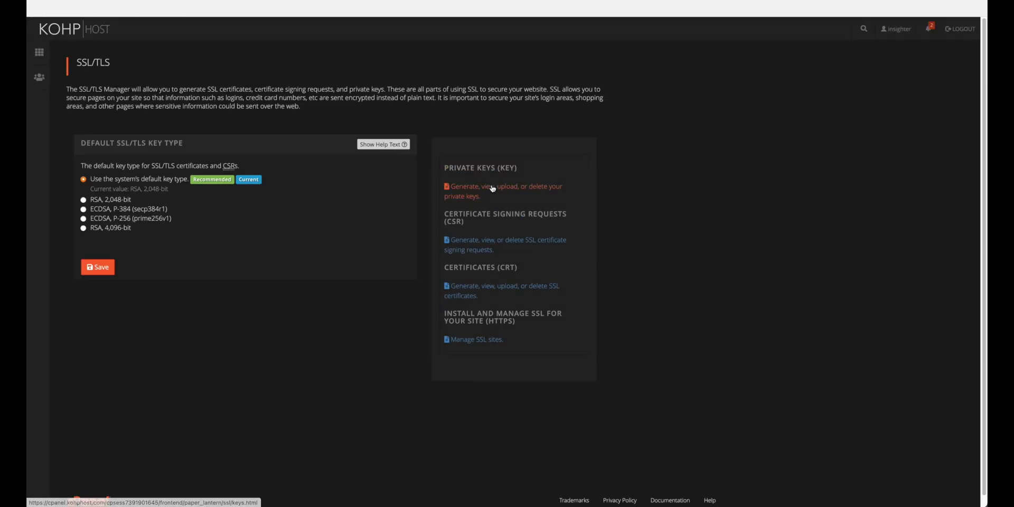
pyautogui.click(492, 189)
pyautogui.scroll(-5, 426, 325)
pyautogui.scroll(-2, 427, 325)
pyautogui.click(228, 220)
# Copy the private key from insighter.today.key and paste it into the upload form.
pyautogui.scroll(2, 228, 219)
pyautogui.scroll(-1, 229, 220)
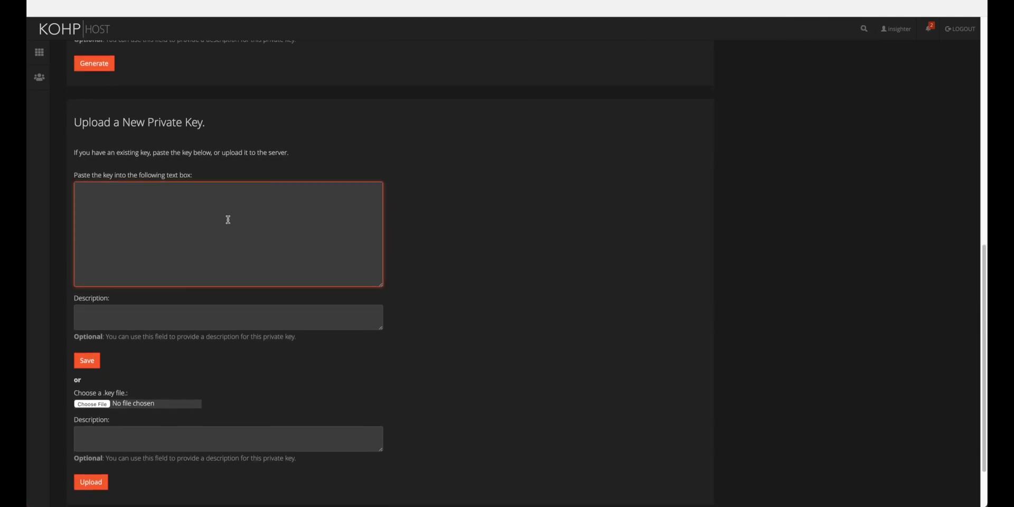
pyautogui.press('super+Tab')
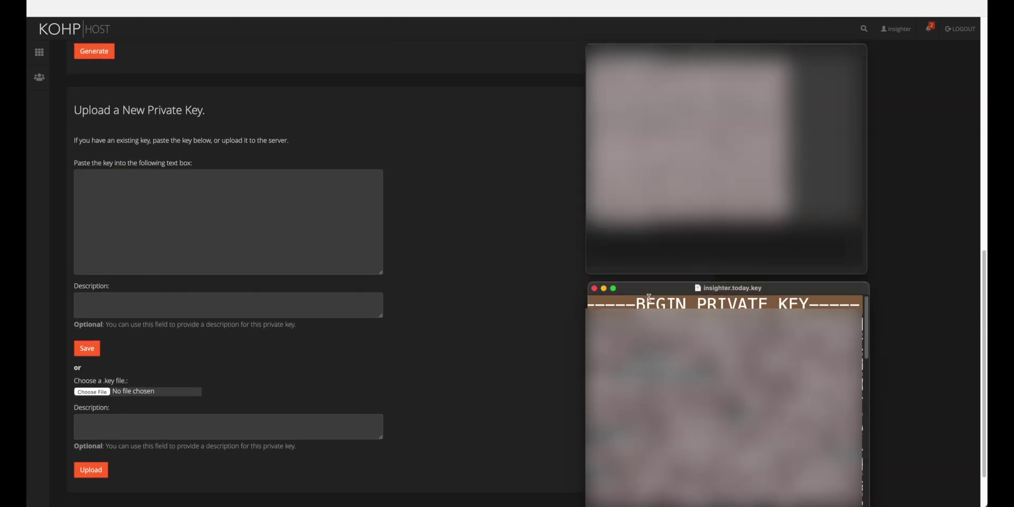
pyautogui.press('super+minus')
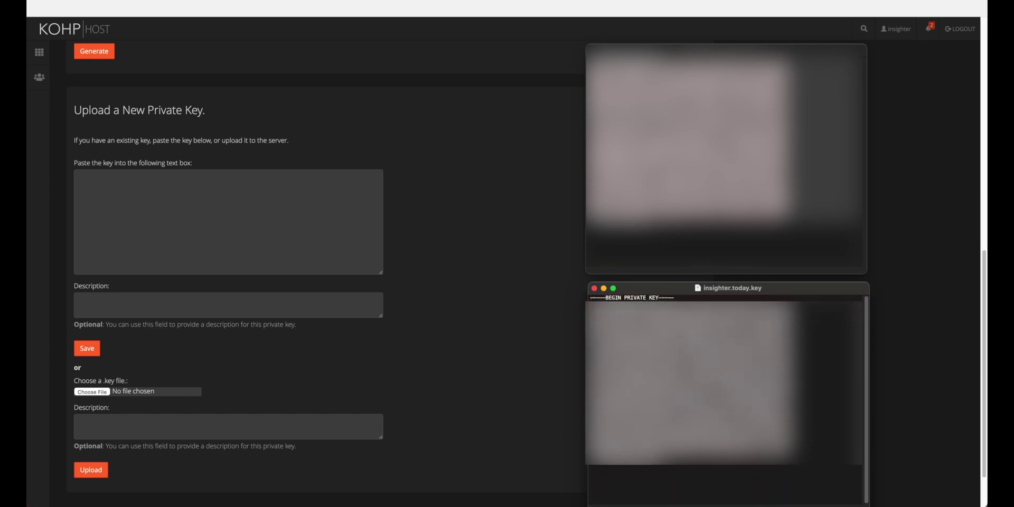
pyautogui.press('super+a')
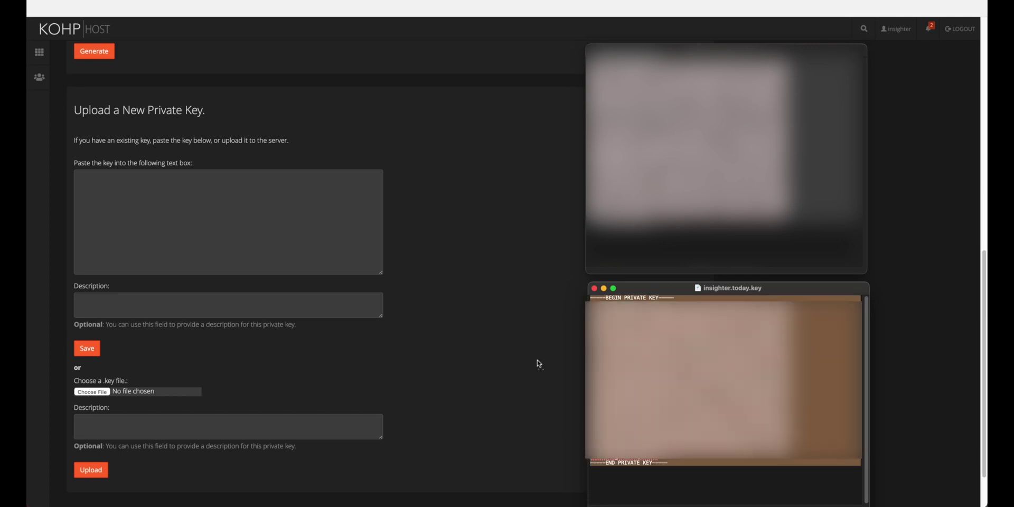
pyautogui.click(139, 217)
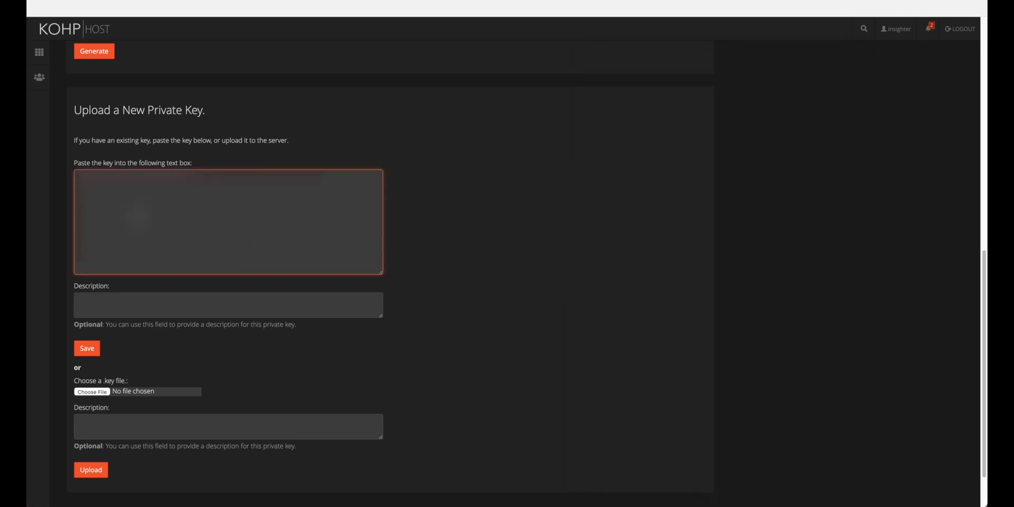
pyautogui.press('super+v')
# Describe the private key as INSIGHTER.TODAY CF and save it.
pyautogui.click(122, 300)
pyautogui.write('INSIGHTE')
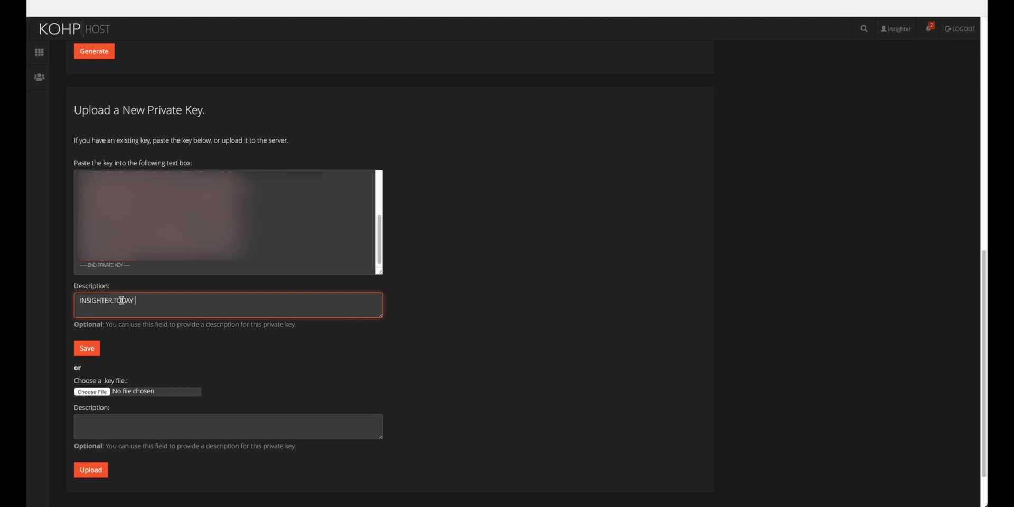
pyautogui.click(90, 350)
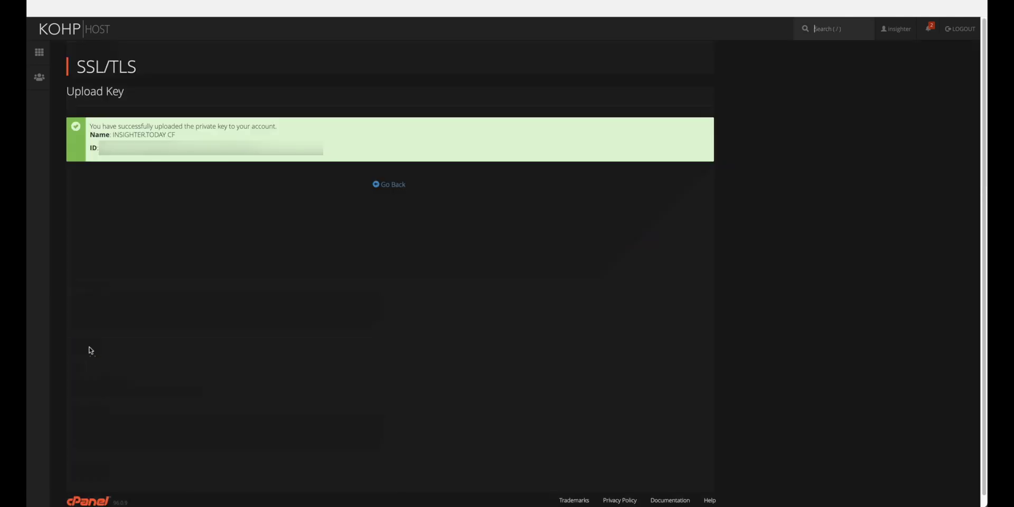
# Return to the dashboard, reopen SSL/TLS via 'ssl', and go to Manage SSL sites.
pyautogui.click(393, 186)
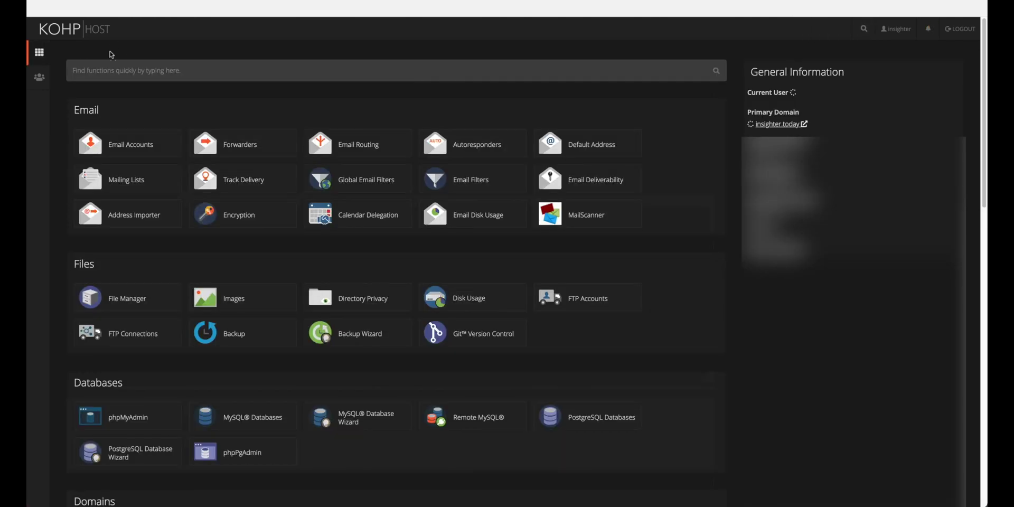
pyautogui.write('ssl')
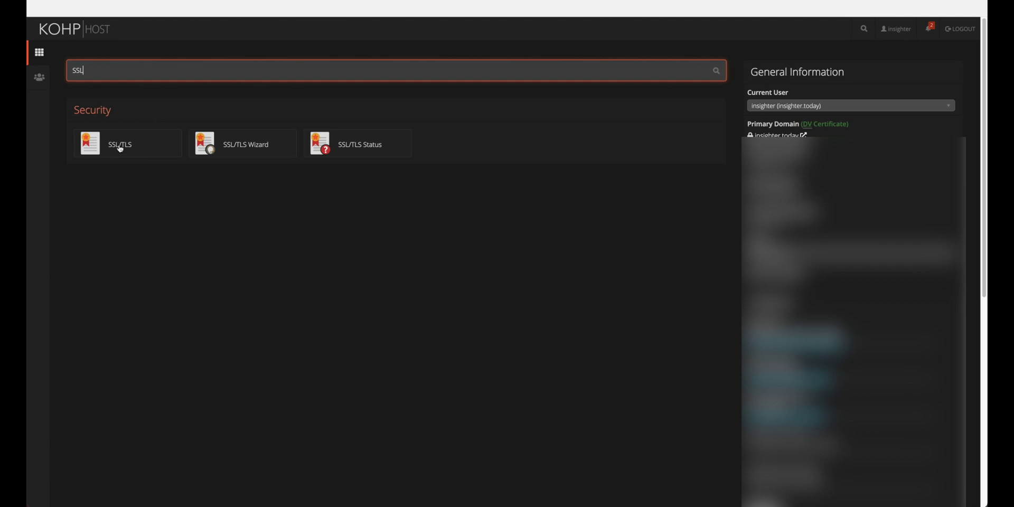
pyautogui.click(120, 147)
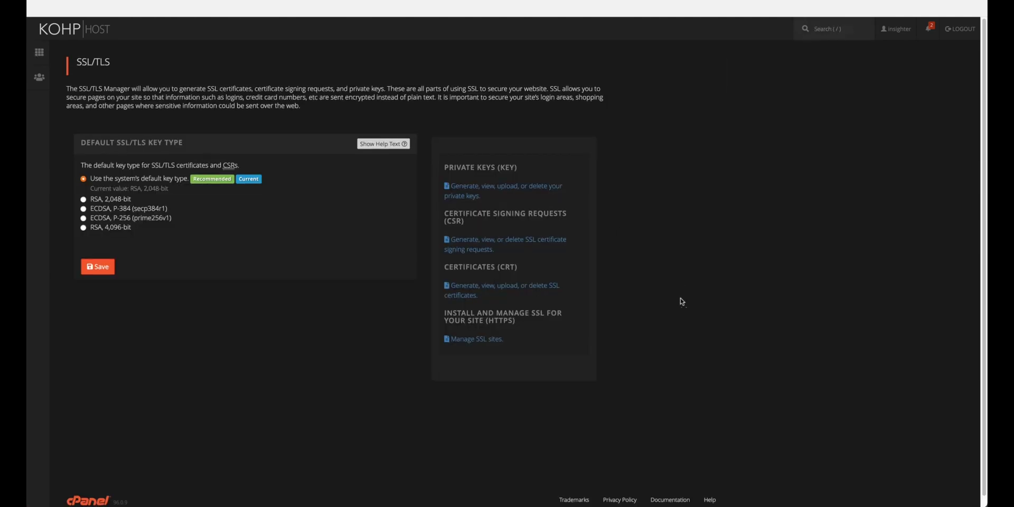
pyautogui.scroll(-1, 679, 299)
pyautogui.scroll(5, 464, 337)
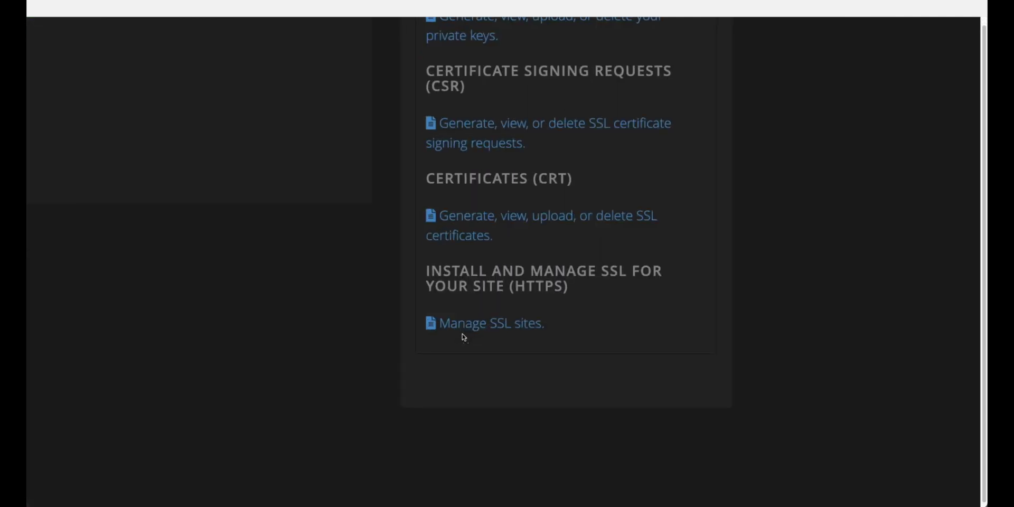
pyautogui.moveTo(601, 324); pyautogui.dragTo(408, 318)
pyautogui.scroll(-5, 408, 317)
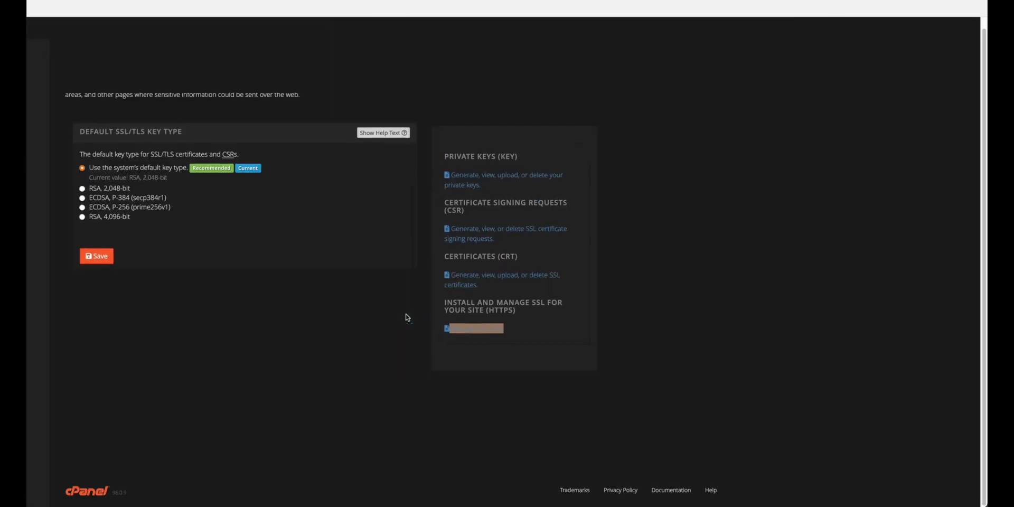
pyautogui.click(470, 329)
pyautogui.scroll(5, 288, 234)
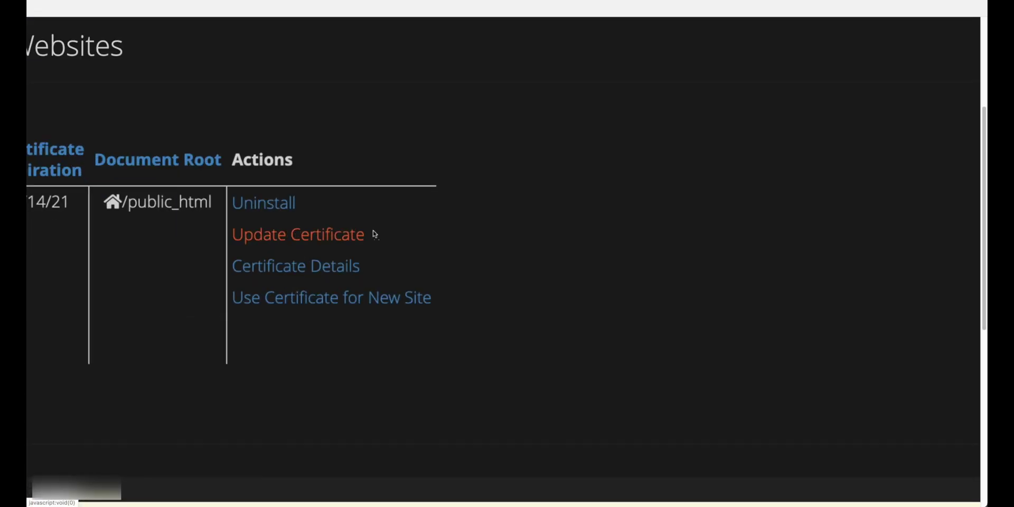
pyautogui.moveTo(383, 234); pyautogui.dragTo(233, 234)
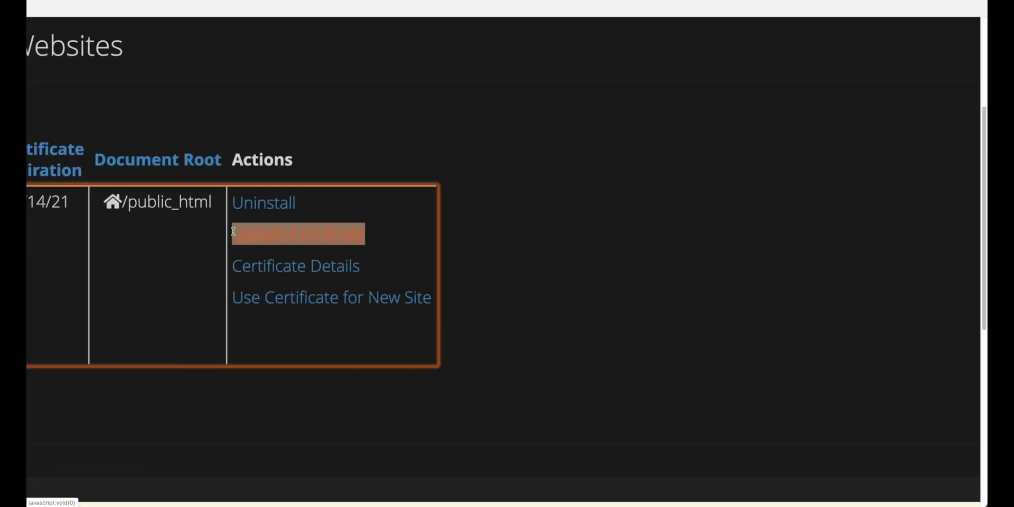
pyautogui.scroll(-5, 233, 233)
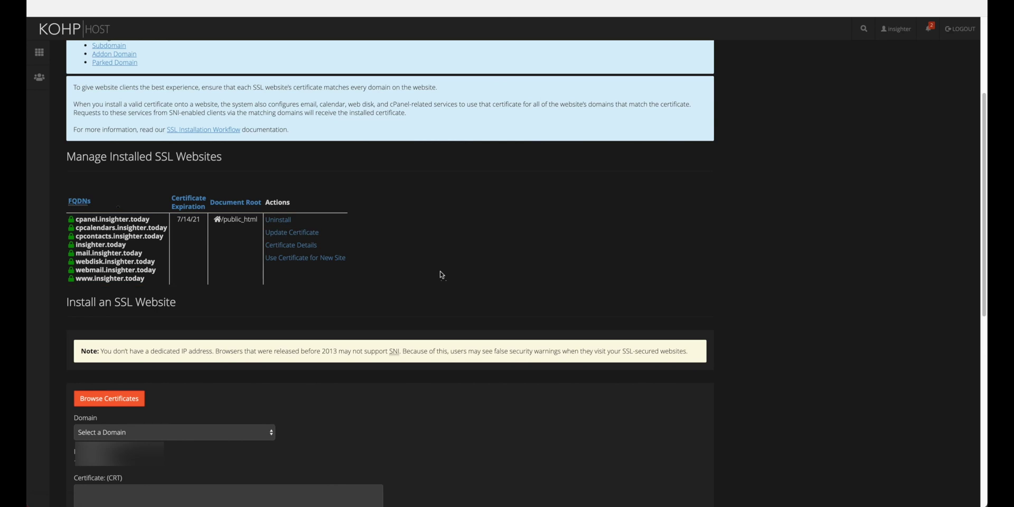
# Install the saved CloudFlare origin certificate on insighter.today, now expiring 6/5/36.
pyautogui.click(288, 233)
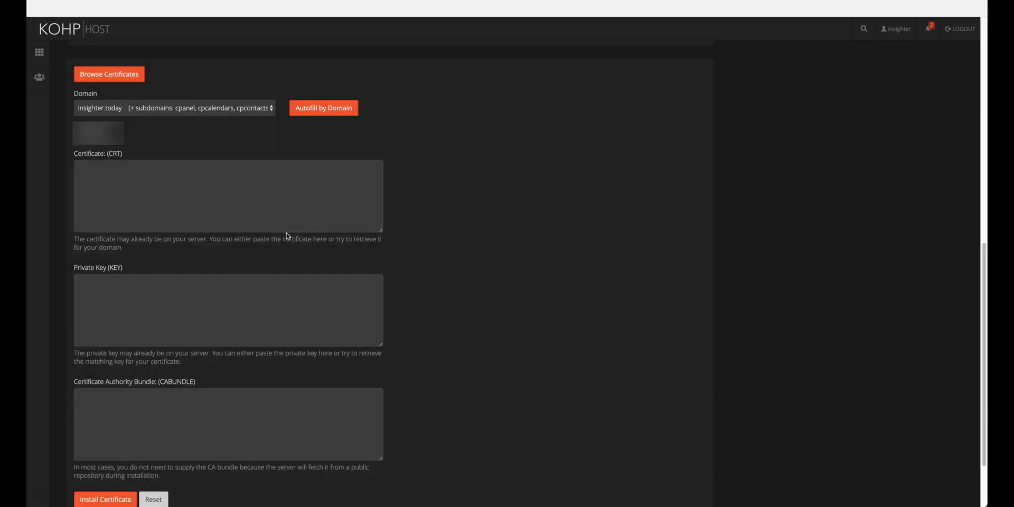
pyautogui.click(107, 75)
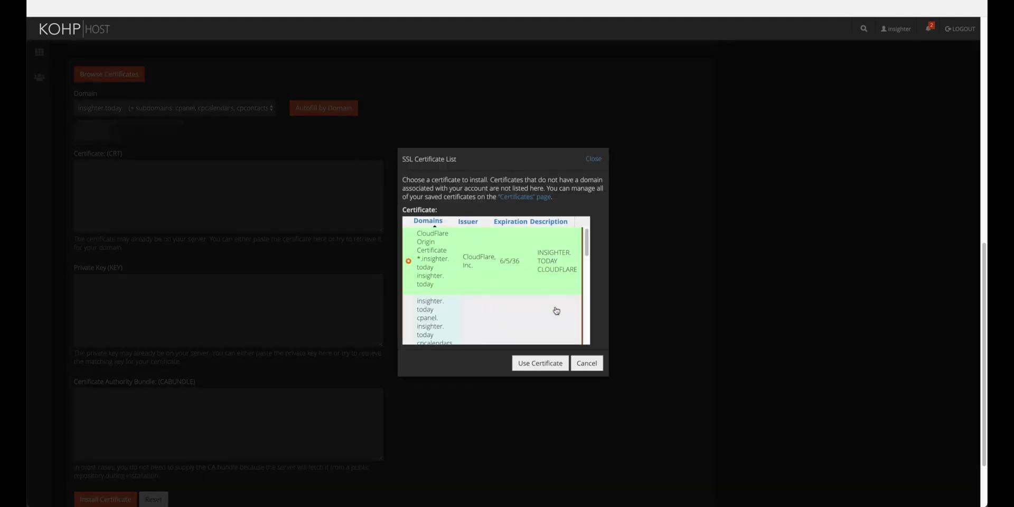
pyautogui.click(539, 363)
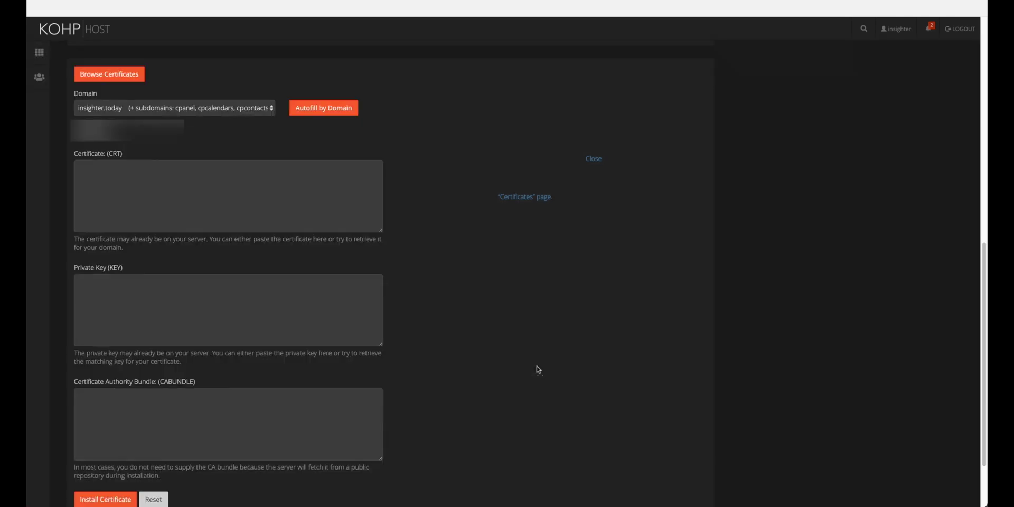
pyautogui.scroll(-2, 211, 338)
pyautogui.click(117, 415)
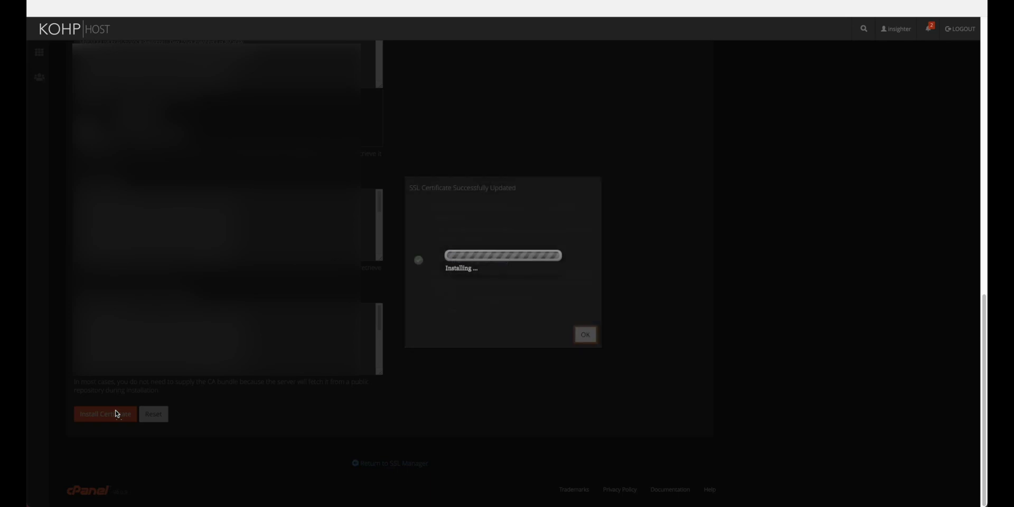
pyautogui.click(584, 338)
pyautogui.moveTo(291, 418); pyautogui.dragTo(65, 346)
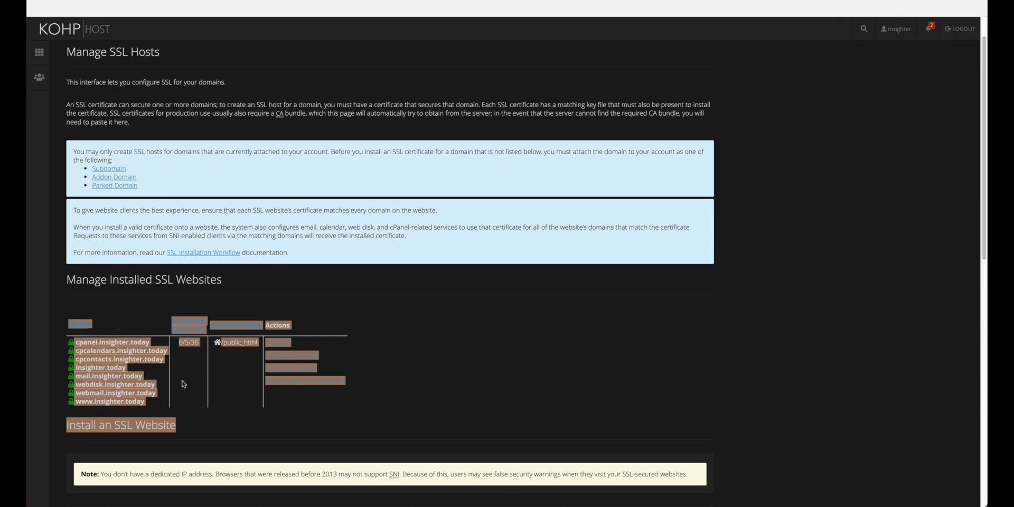
pyautogui.click(183, 384)
pyautogui.scroll(-2, 205, 374)
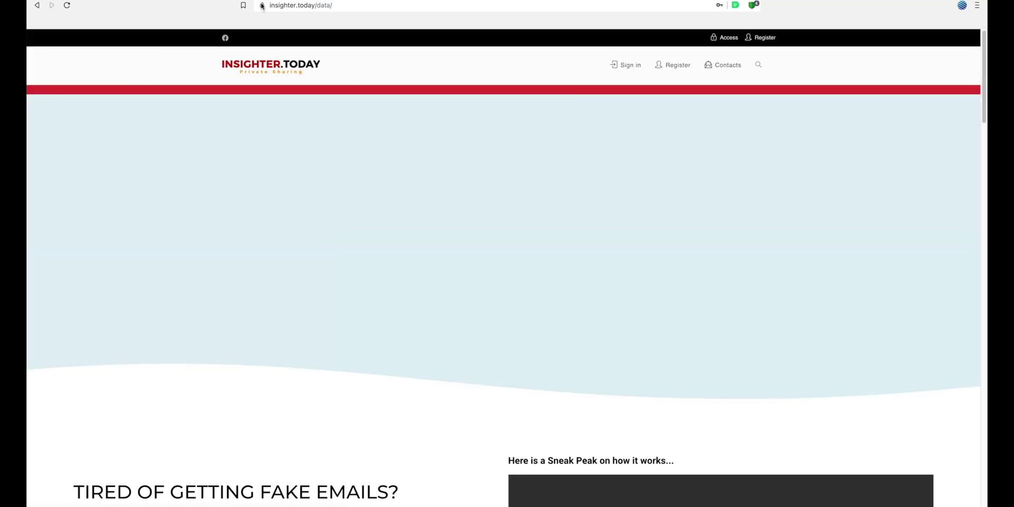
pyautogui.click(262, 6)
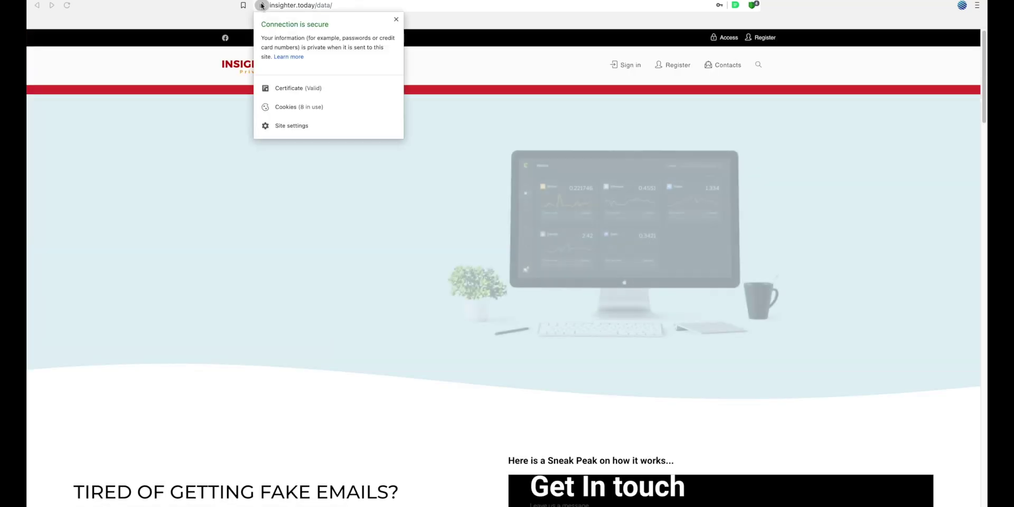
pyautogui.click(294, 88)
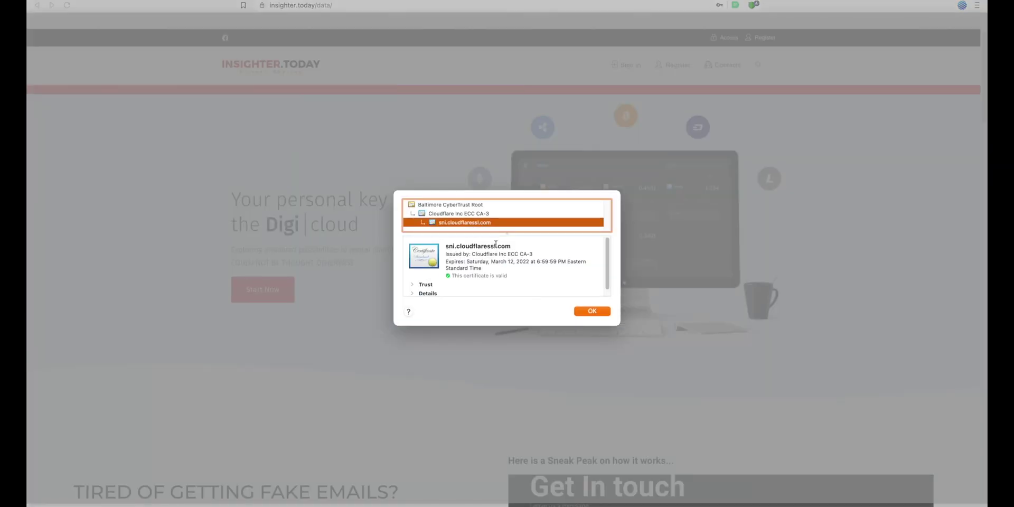
pyautogui.moveTo(492, 262); pyautogui.dragTo(530, 262)
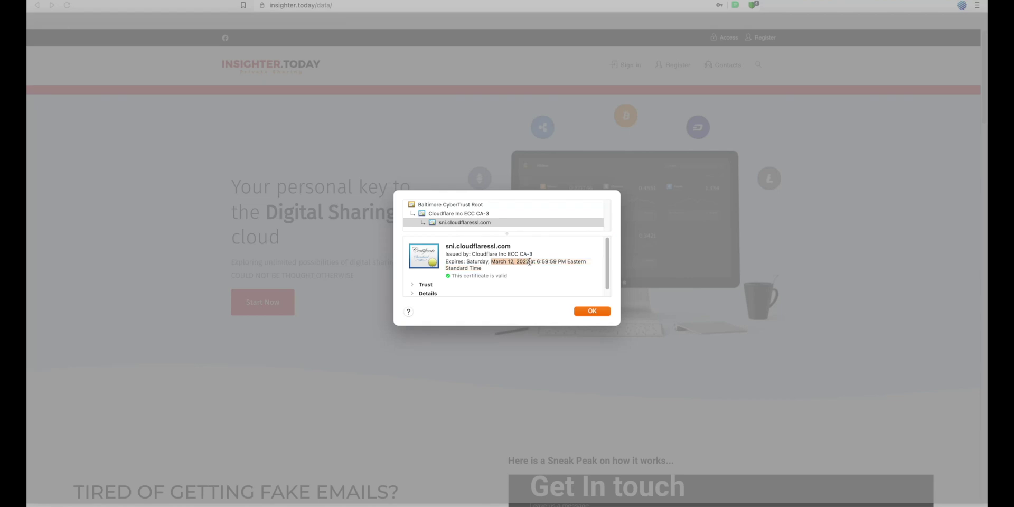
pyautogui.click(413, 294)
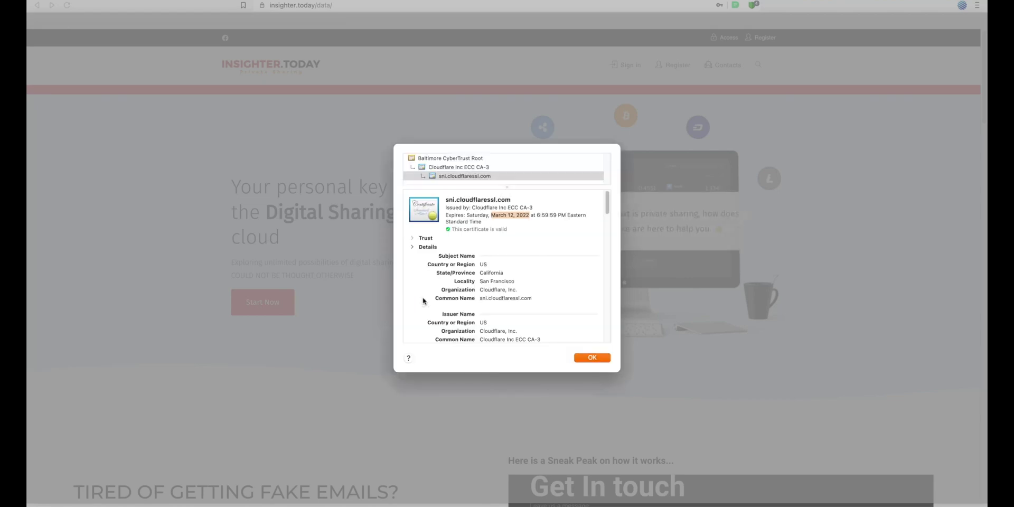
pyautogui.click(413, 239)
pyautogui.scroll(-10, 485, 272)
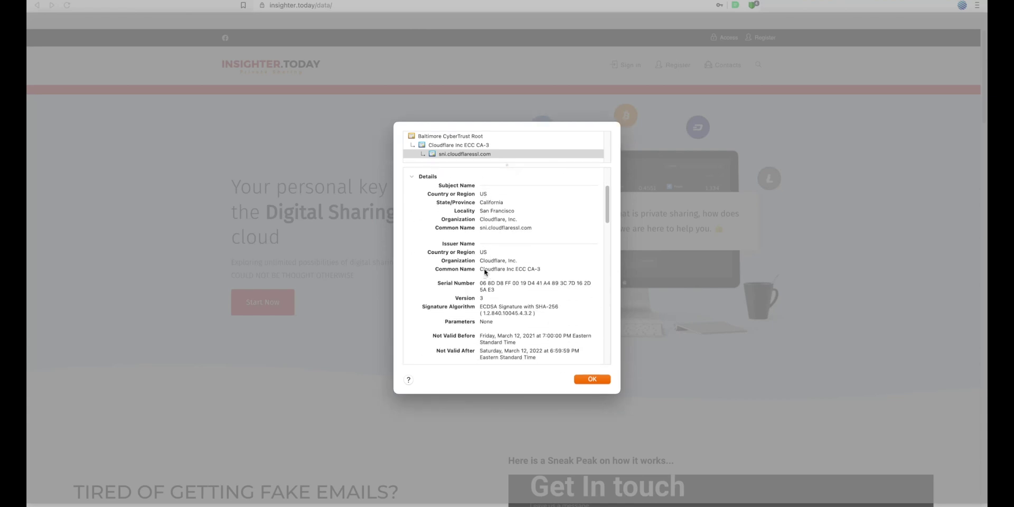
pyautogui.scroll(-10, 485, 272)
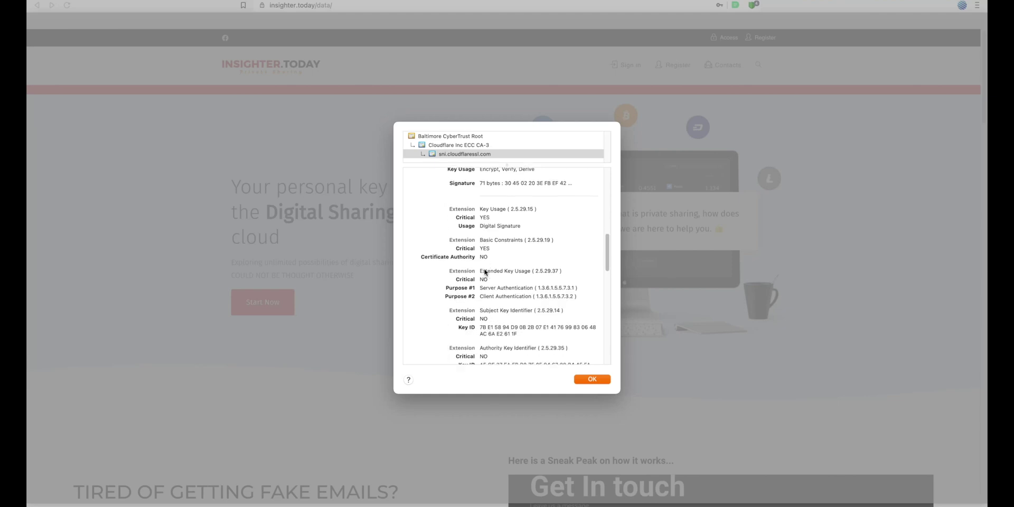
pyautogui.scroll(-1, 485, 272)
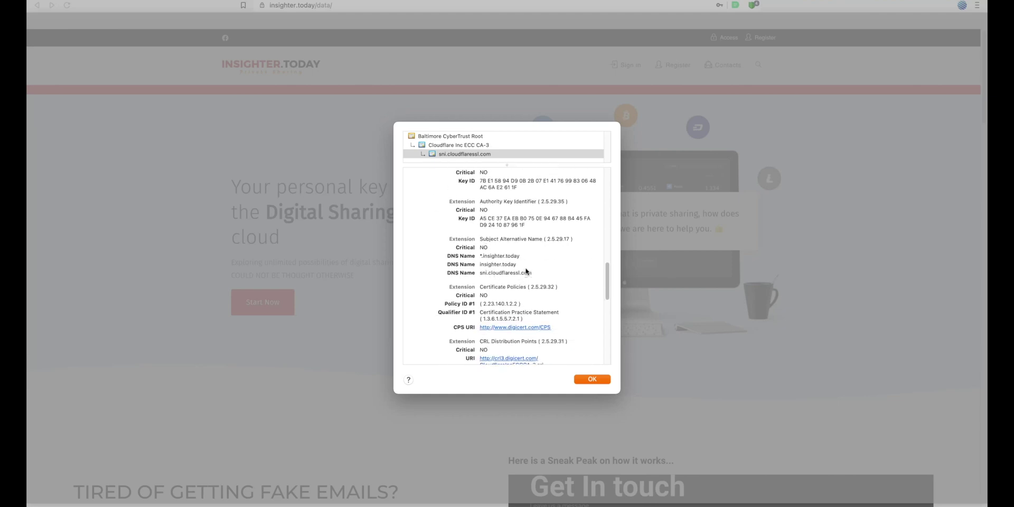
pyautogui.doubleClick(507, 263)
pyautogui.click(487, 257)
pyautogui.doubleClick(507, 256)
pyautogui.scroll(10, 522, 260)
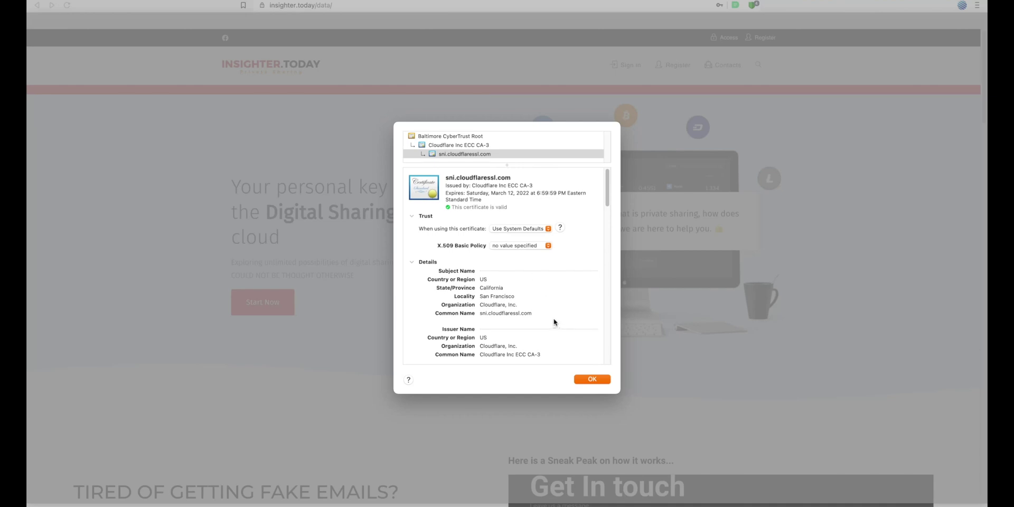
pyautogui.click(592, 380)
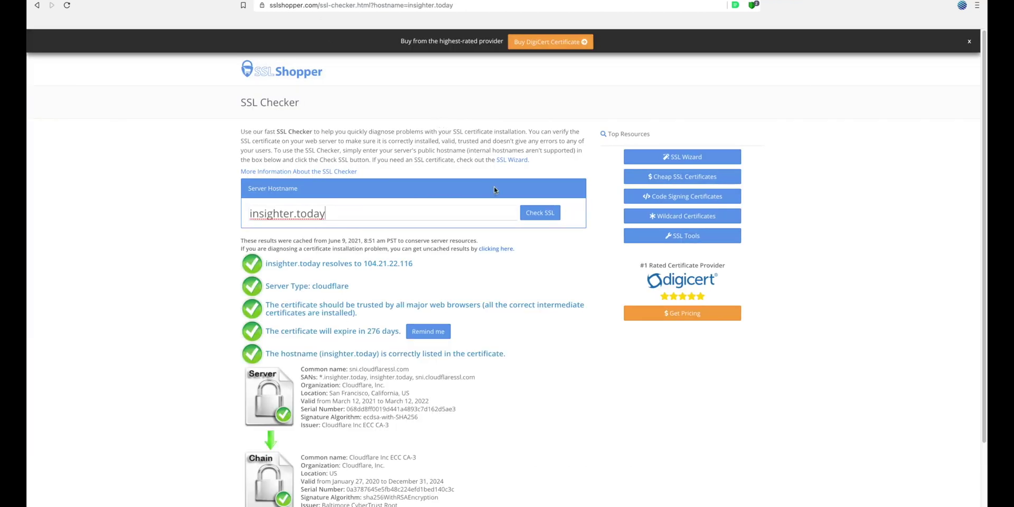
# Review the SSL check results, noting the 276-day expiry and the certificate's validity dates.
pyautogui.scroll(-3, 176, 266)
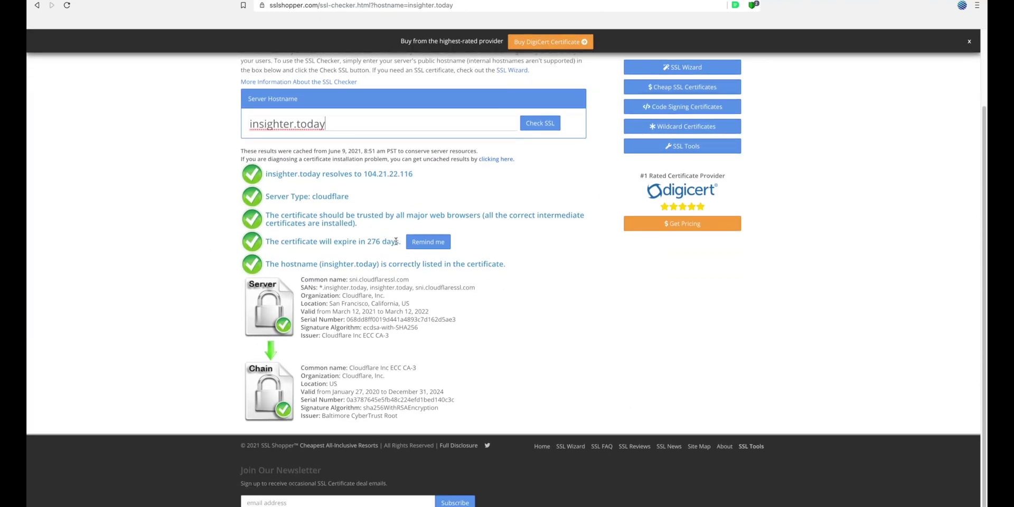
pyautogui.moveTo(398, 242); pyautogui.dragTo(273, 243)
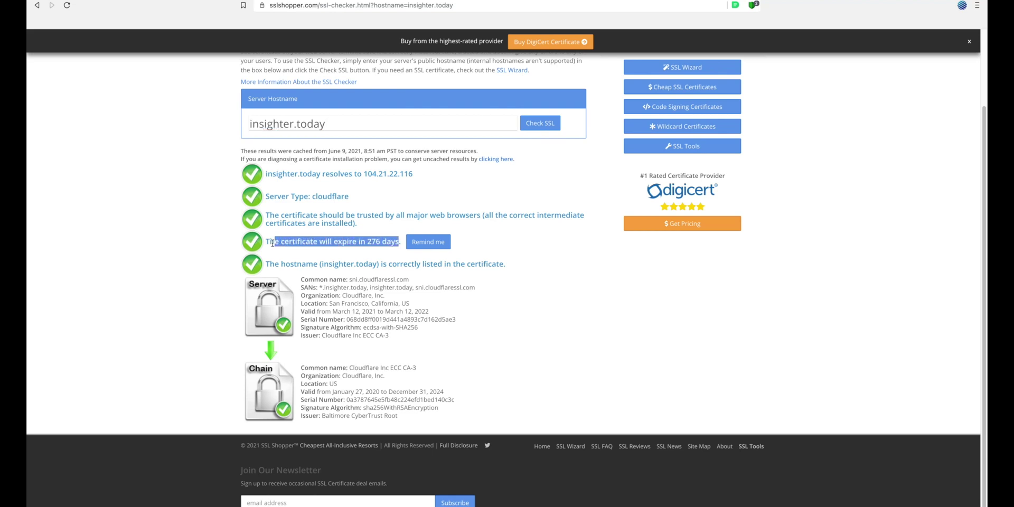
pyautogui.click(189, 301)
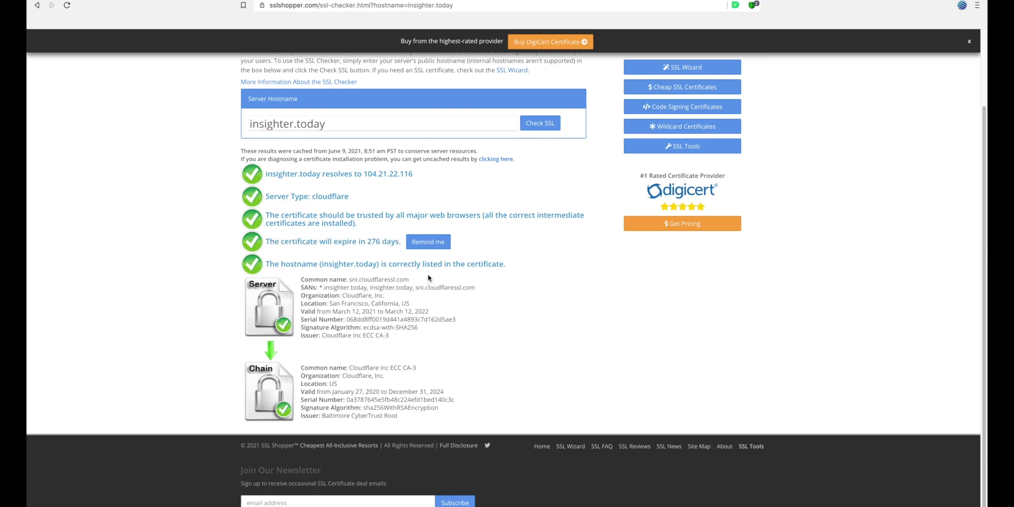
pyautogui.moveTo(430, 312); pyautogui.dragTo(303, 311)
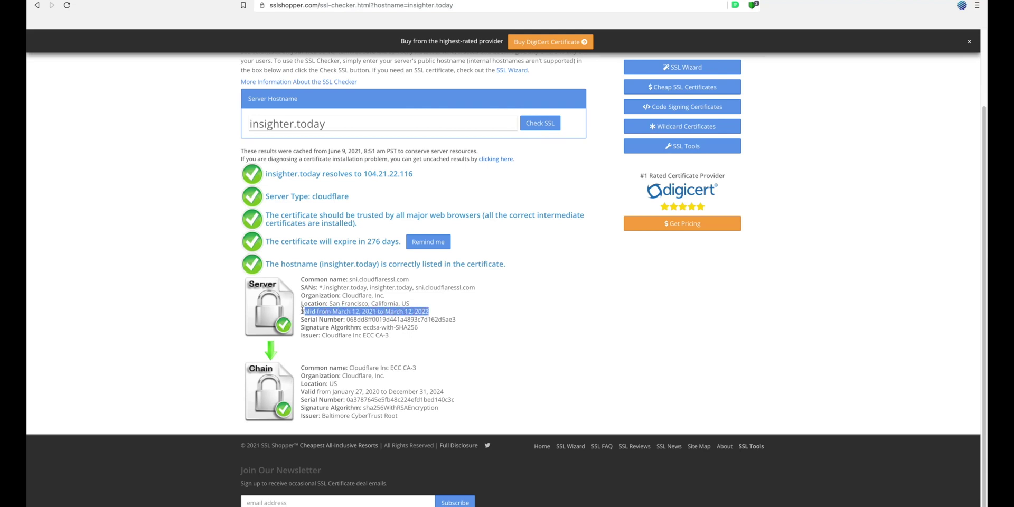
pyautogui.click(183, 377)
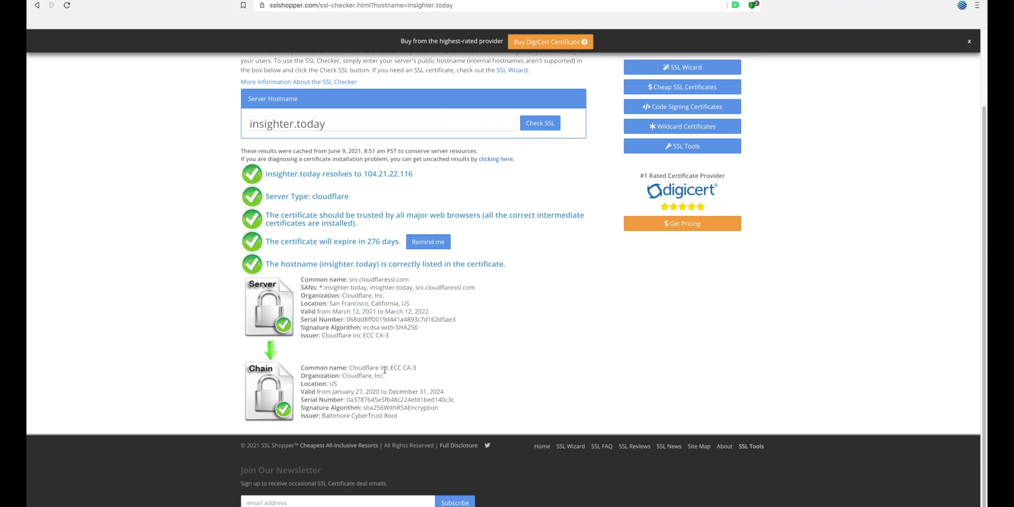
pyautogui.scroll(3, 437, 362)
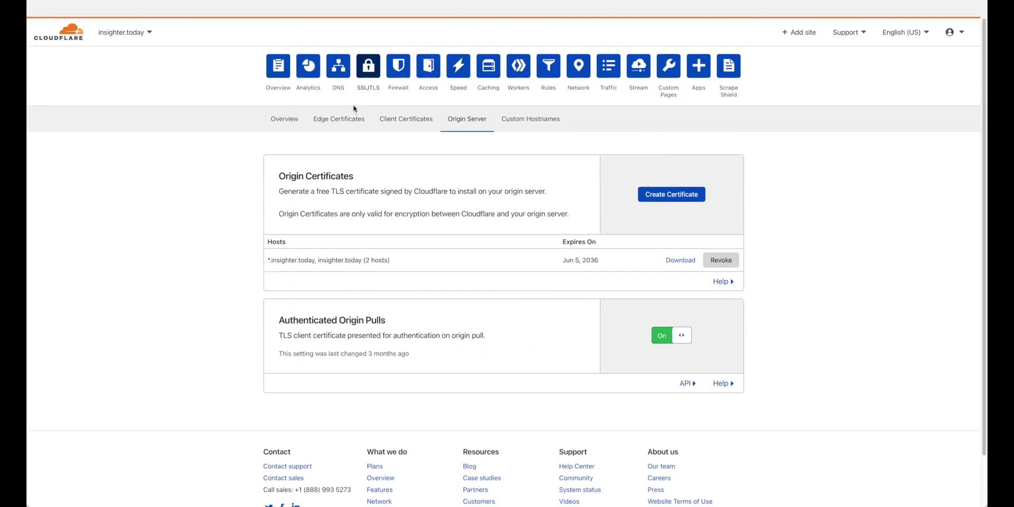
pyautogui.click(286, 119)
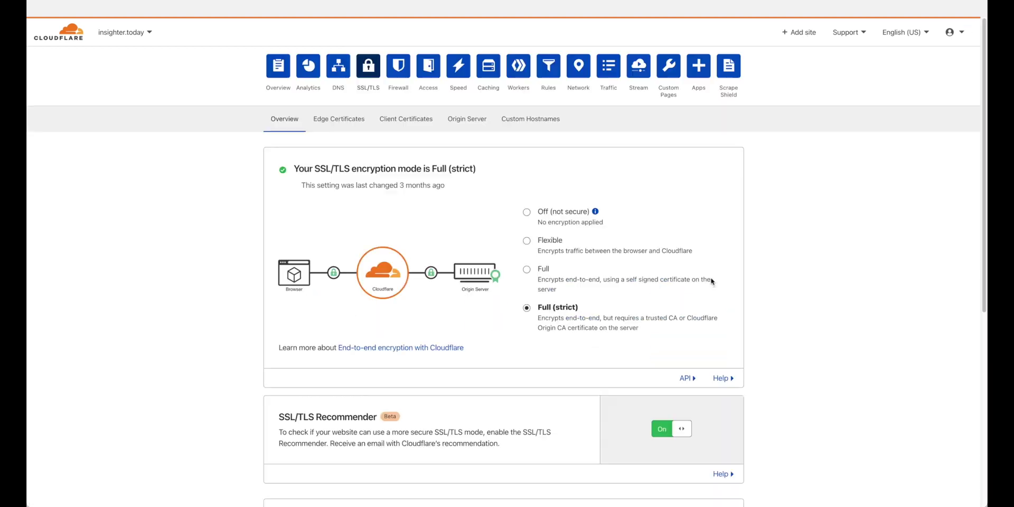
pyautogui.scroll(-1, 634, 285)
pyautogui.click(527, 257)
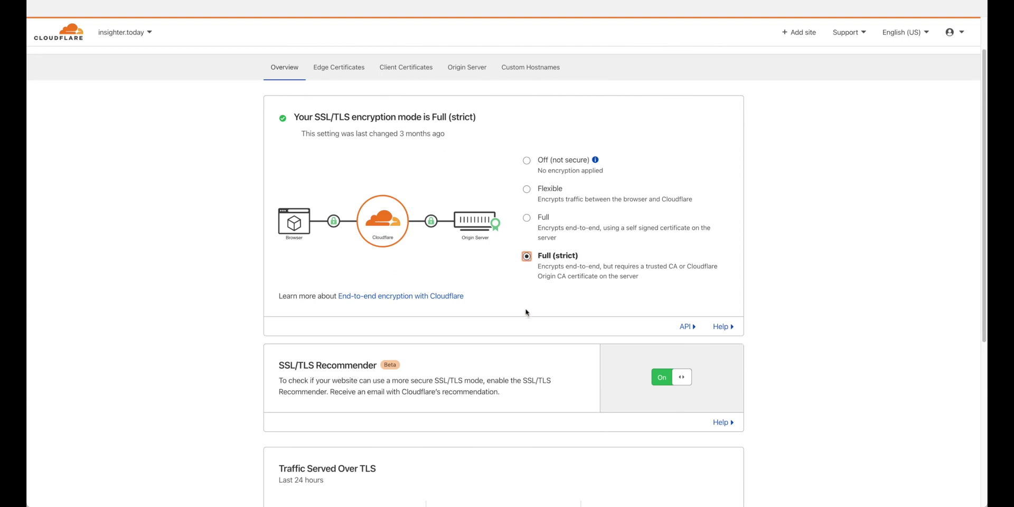
pyautogui.scroll(-3, 527, 325)
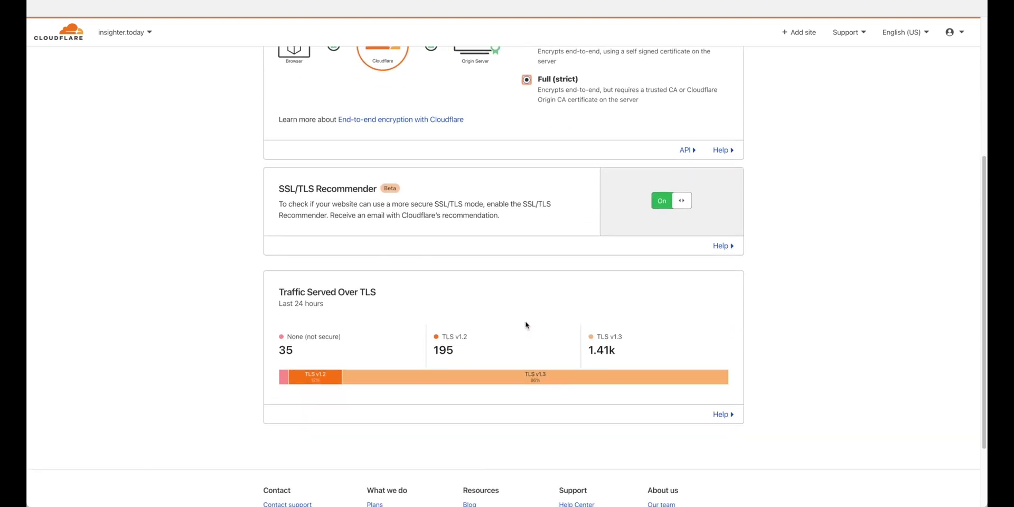
pyautogui.scroll(5, 525, 325)
pyautogui.click(343, 120)
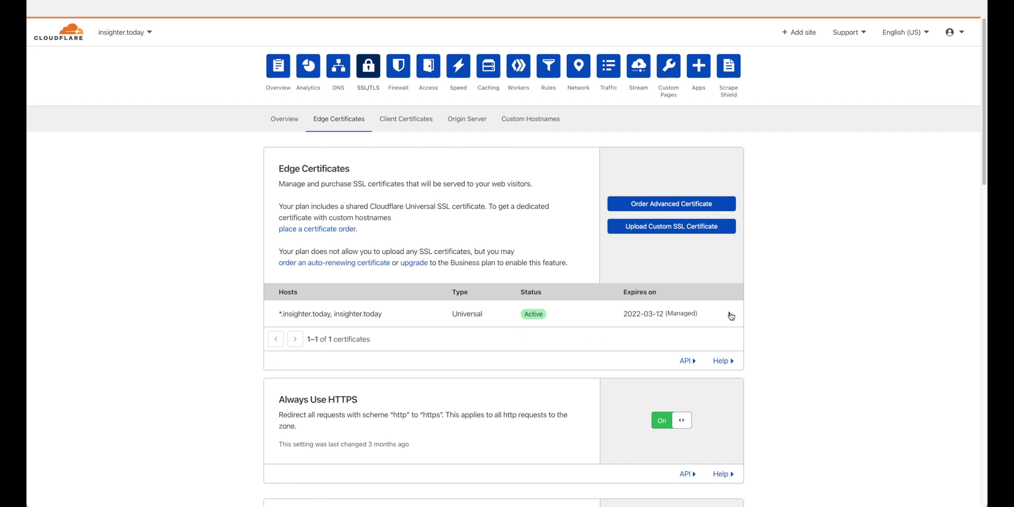
pyautogui.click(731, 316)
pyautogui.scroll(-2, 731, 316)
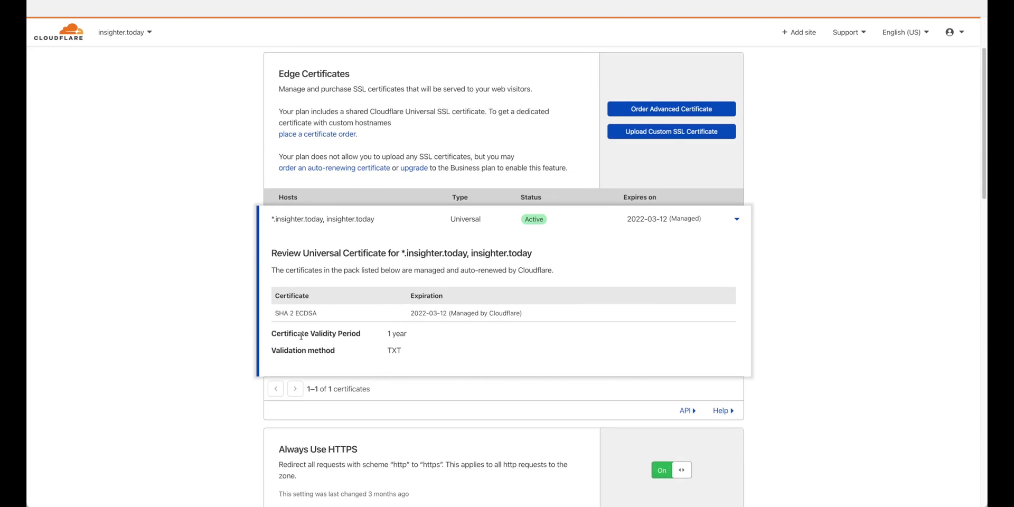
pyautogui.click(735, 221)
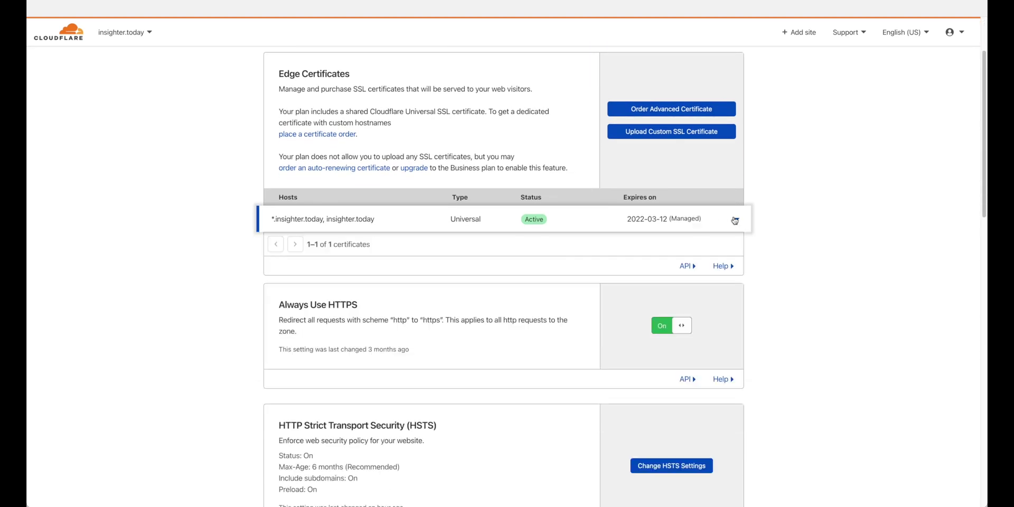
pyautogui.scroll(2, 734, 220)
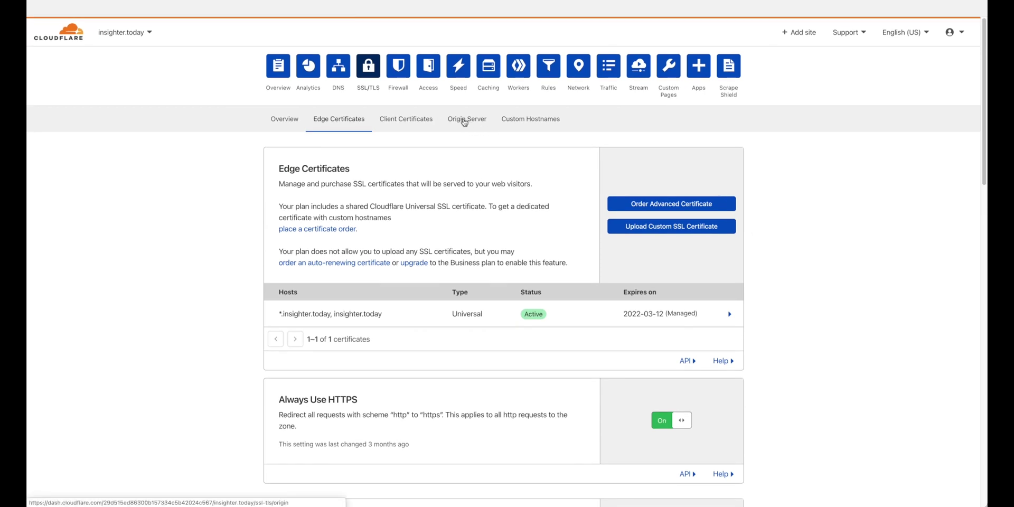
pyautogui.click(464, 123)
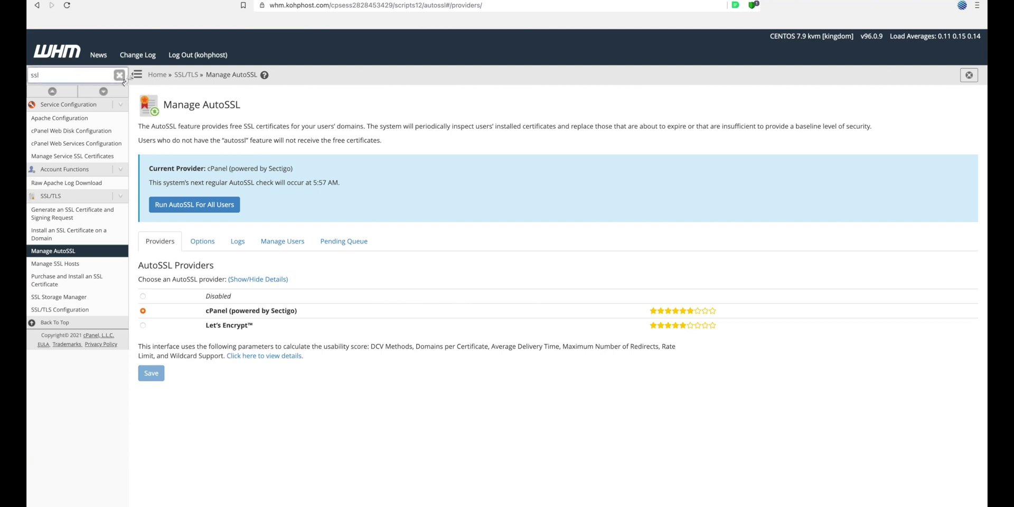
# In WHM's Manage AutoSSL user list, find the 'insi' account and disable AutoSSL for it.
pyautogui.click(56, 253)
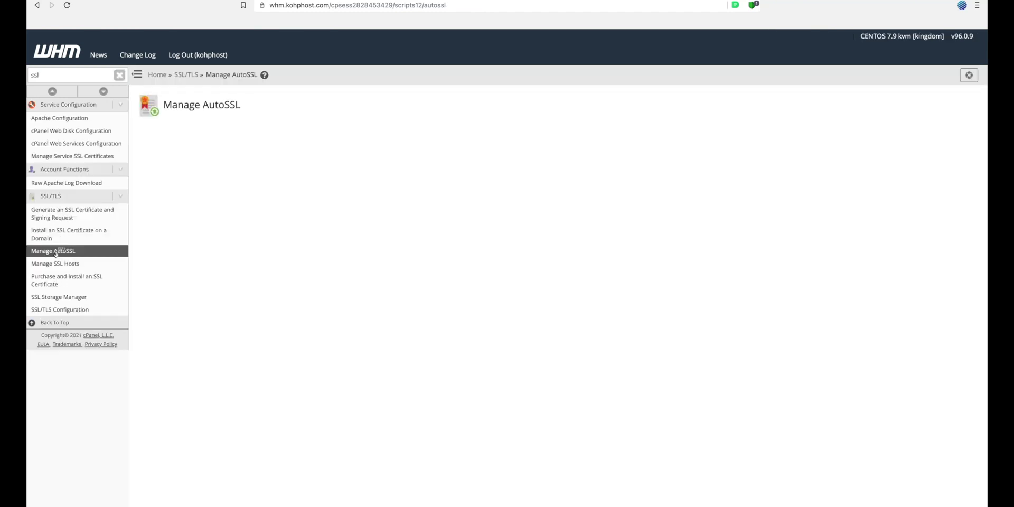
pyautogui.click(47, 74)
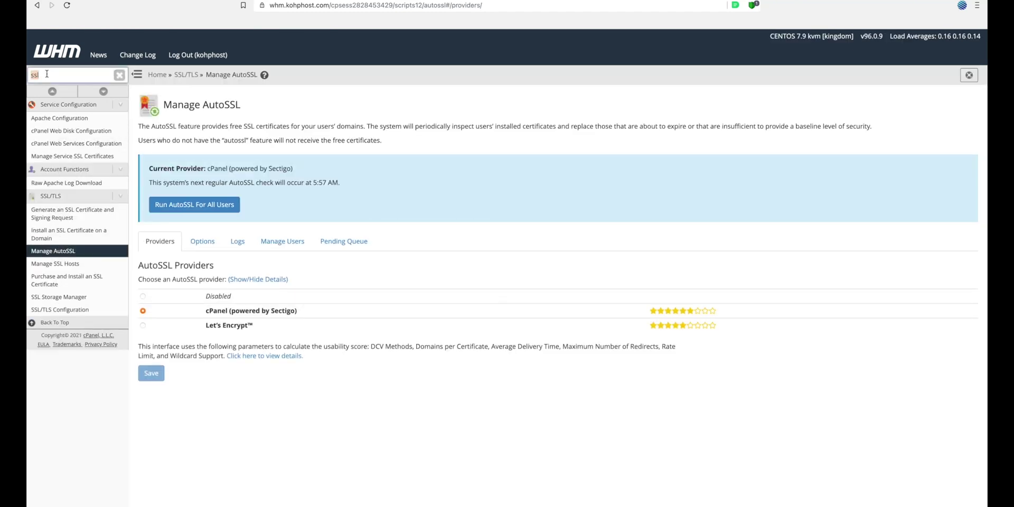
pyautogui.click(293, 241)
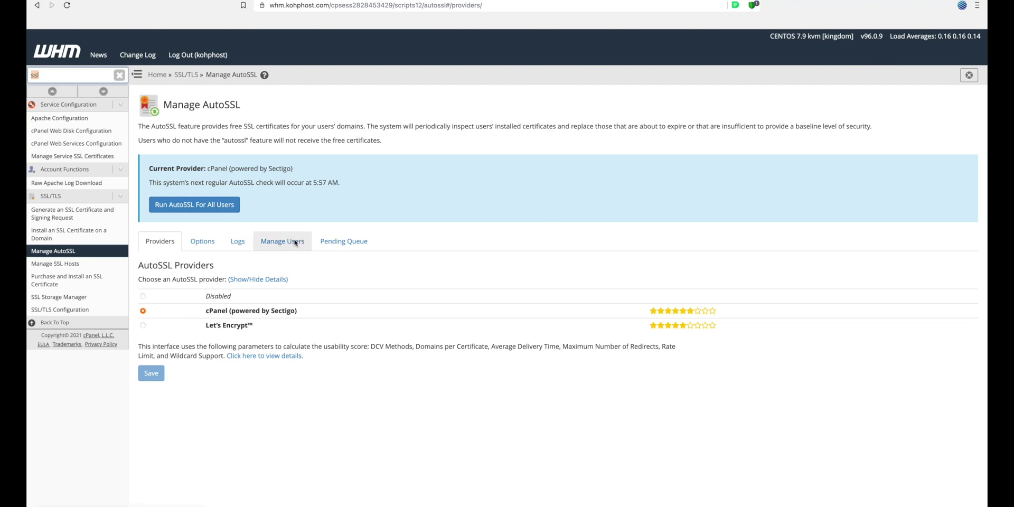
pyautogui.click(217, 286)
pyautogui.write('insi')
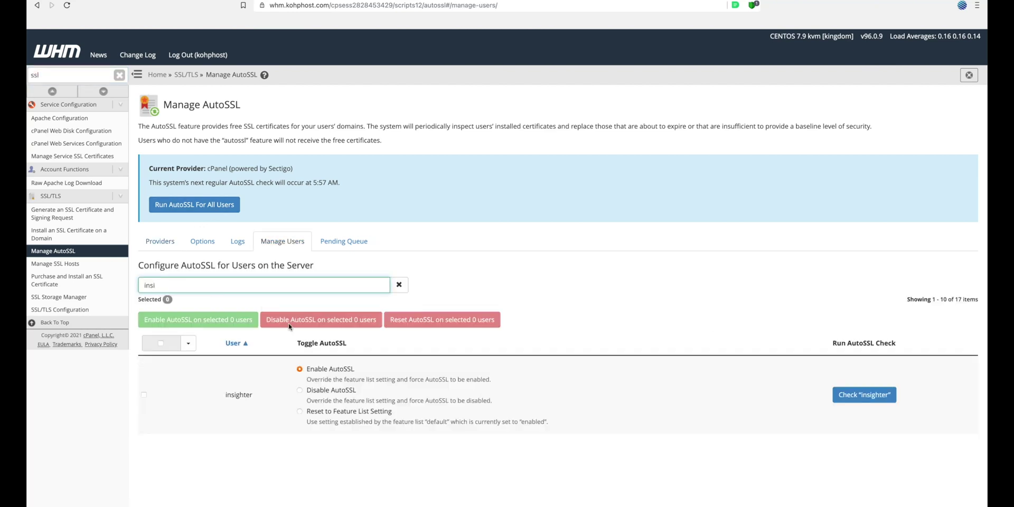
pyautogui.click(300, 391)
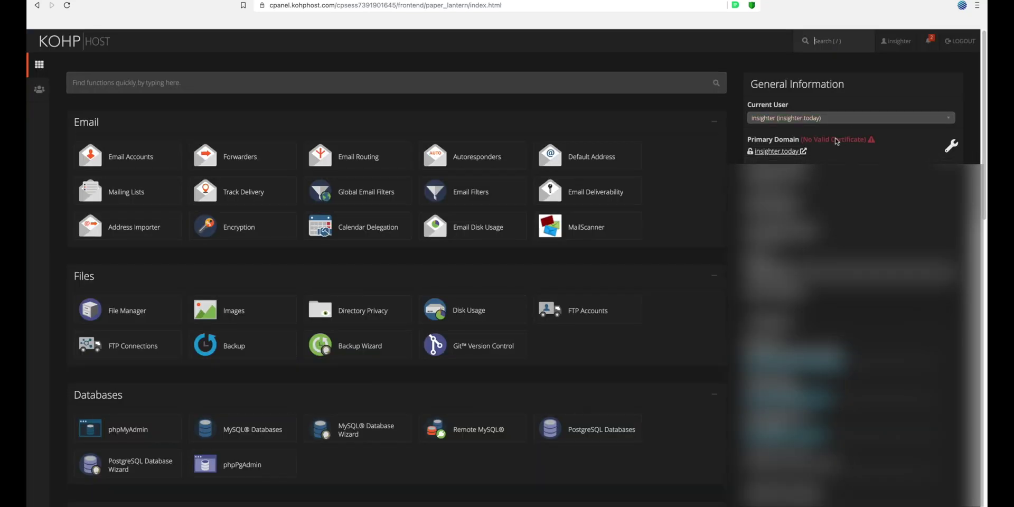
# Read the primary domain's No Valid Certificate warning in cPanel's General Information panel.
pyautogui.scroll(5, 837, 141)
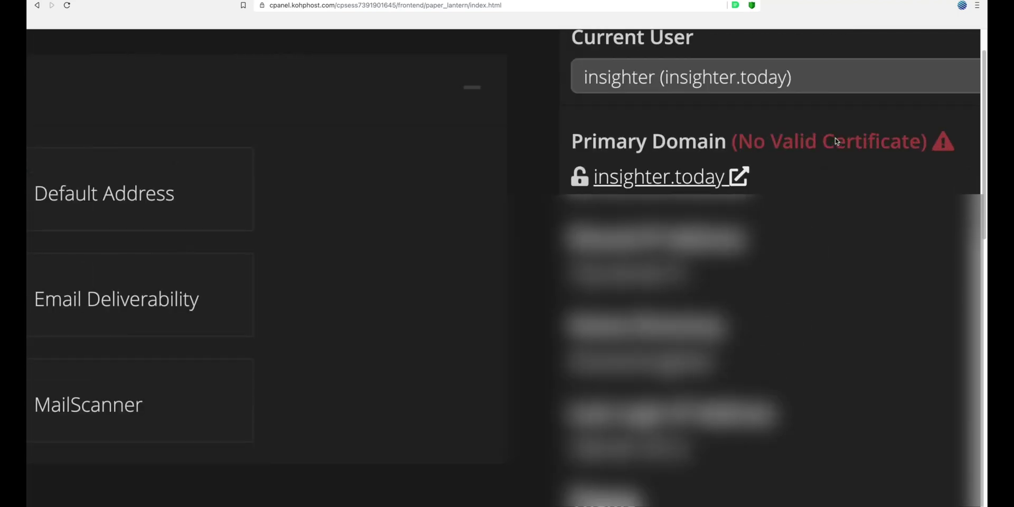
pyautogui.scroll(-5, 836, 141)
pyautogui.moveTo(871, 141)
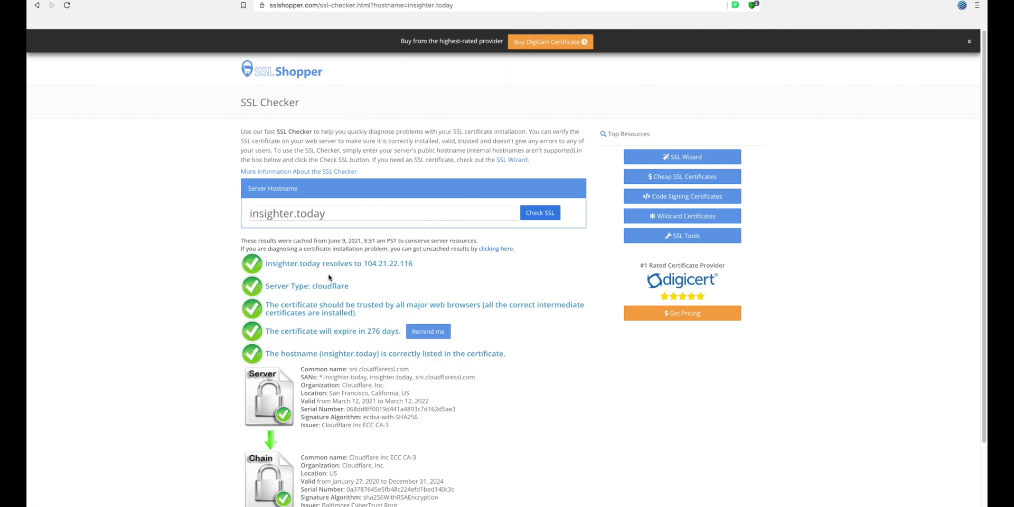
# Return to insighter.today/data/ and open its valid Cloudflare Inc ECC CA-3 certificate in the viewer.
pyautogui.scroll(-2, 329, 278)
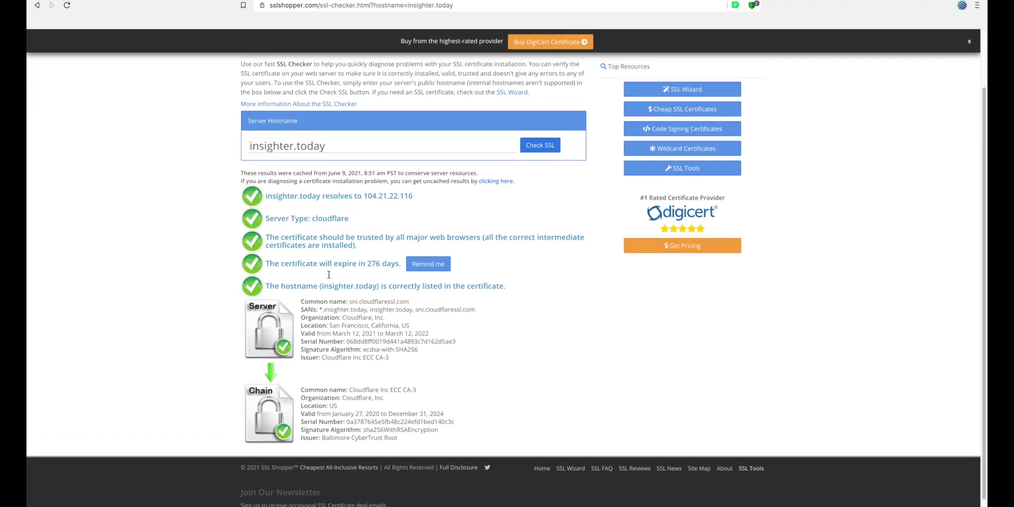
pyautogui.scroll(2, 329, 274)
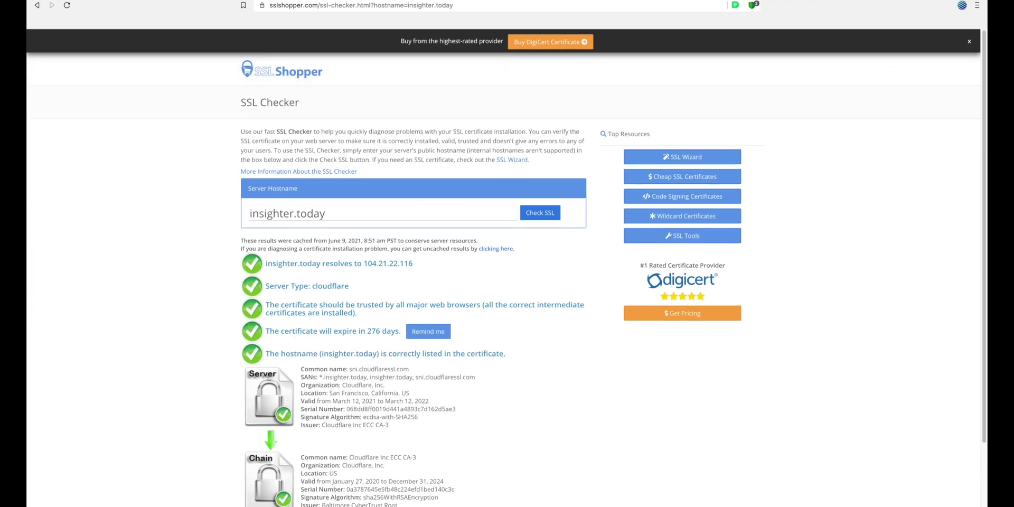
pyautogui.hotkey('alt', 'Left')
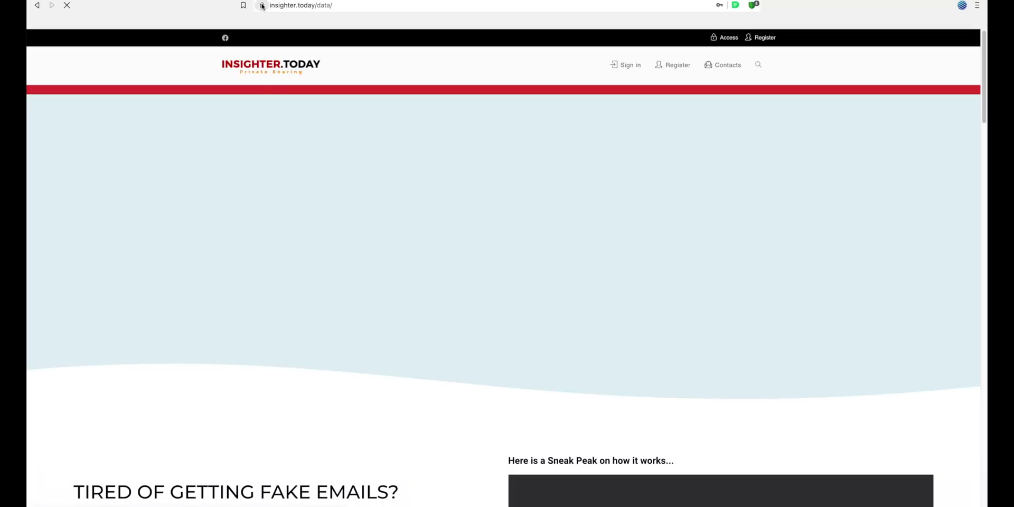
pyautogui.click(262, 5)
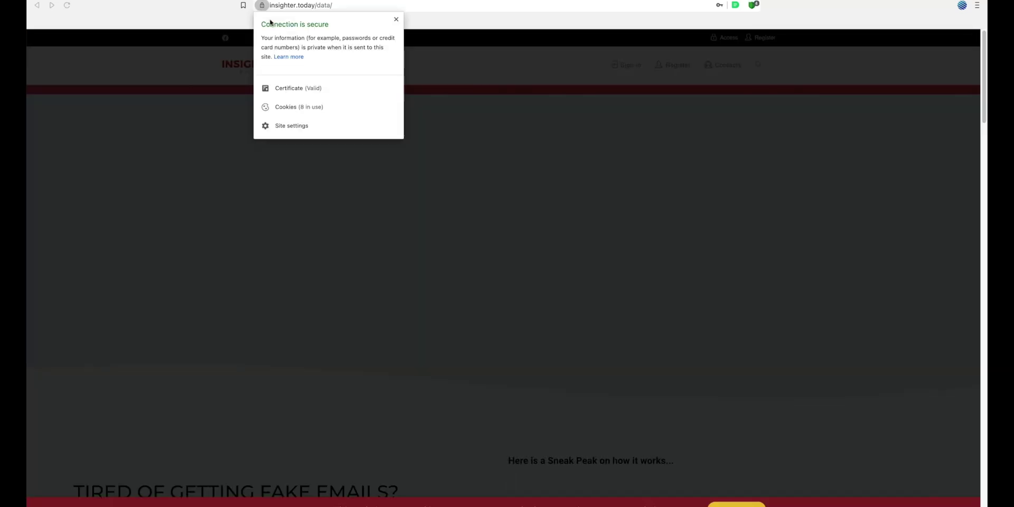
pyautogui.click(311, 89)
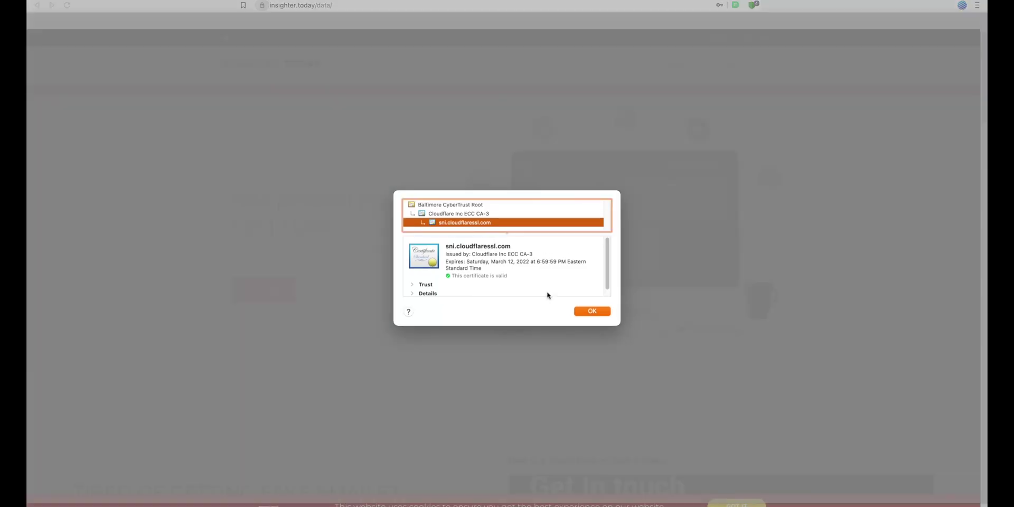
pyautogui.scroll(-2, 510, 277)
pyautogui.scroll(2, 438, 282)
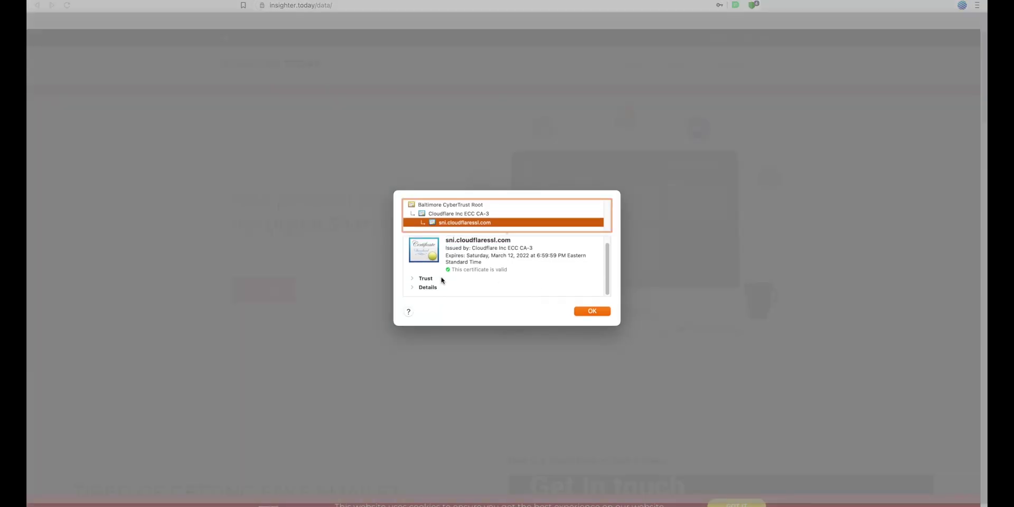